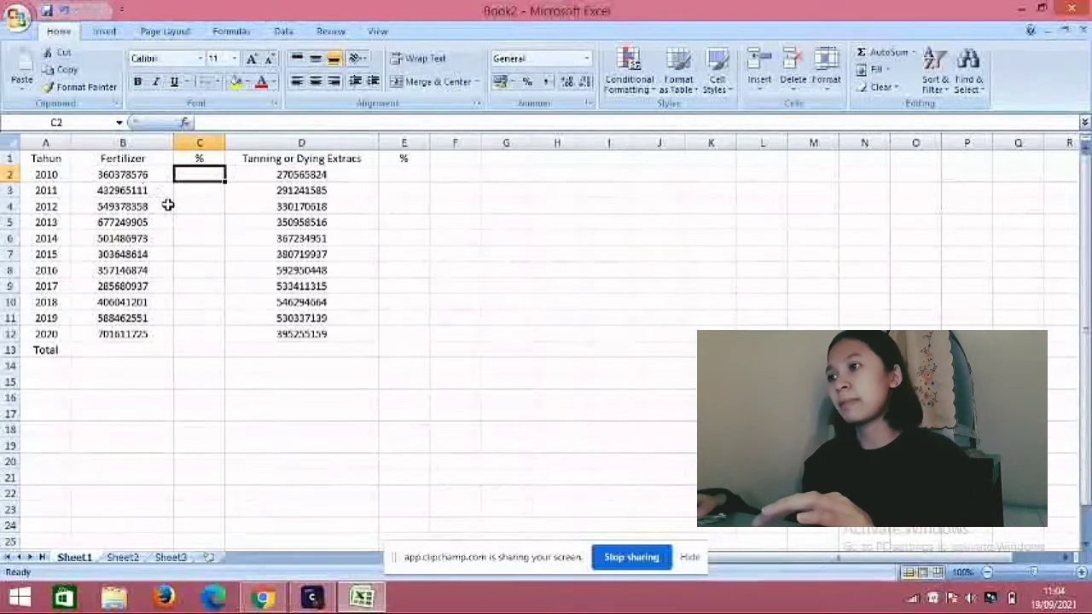
- Enter the formula =B3/B2-1 in C2 to calculate the Fertilizer growth for the 2010 row
left_click(126, 160)
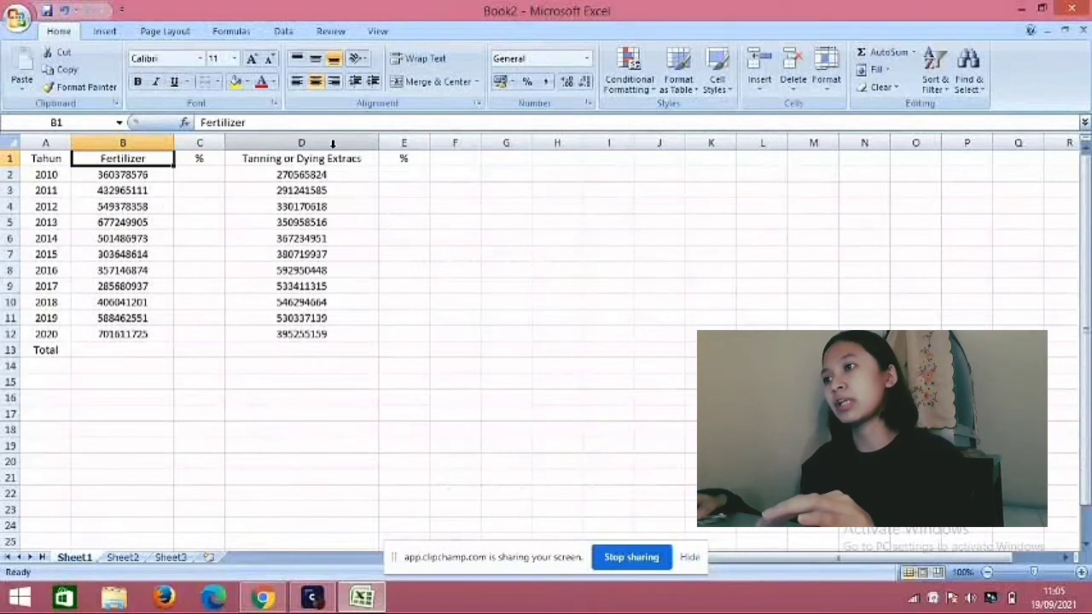
left_click(193, 180)
left_click(200, 212)
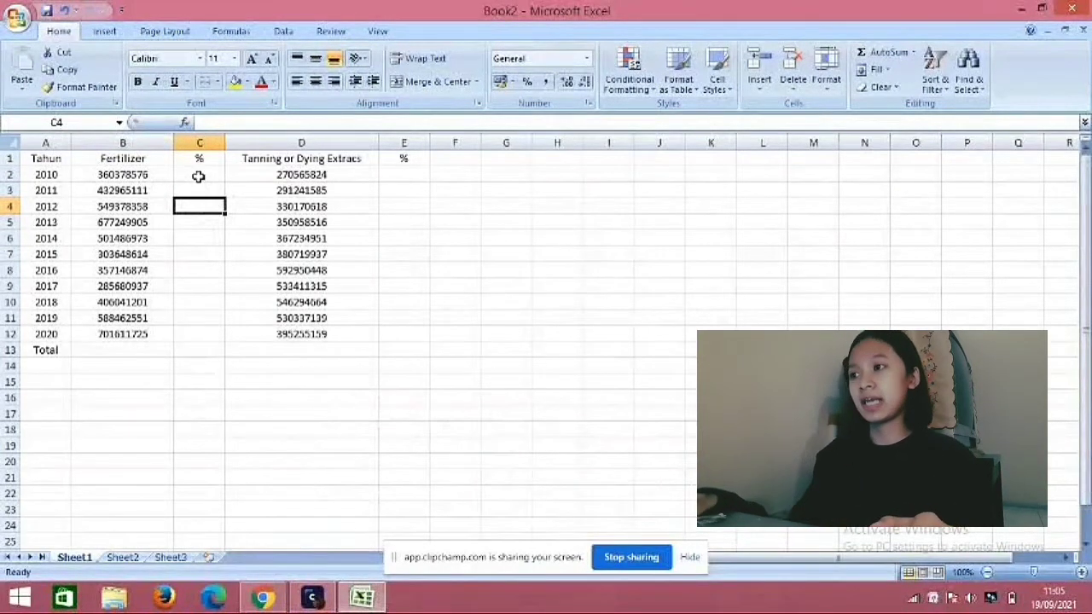
left_click(200, 177)
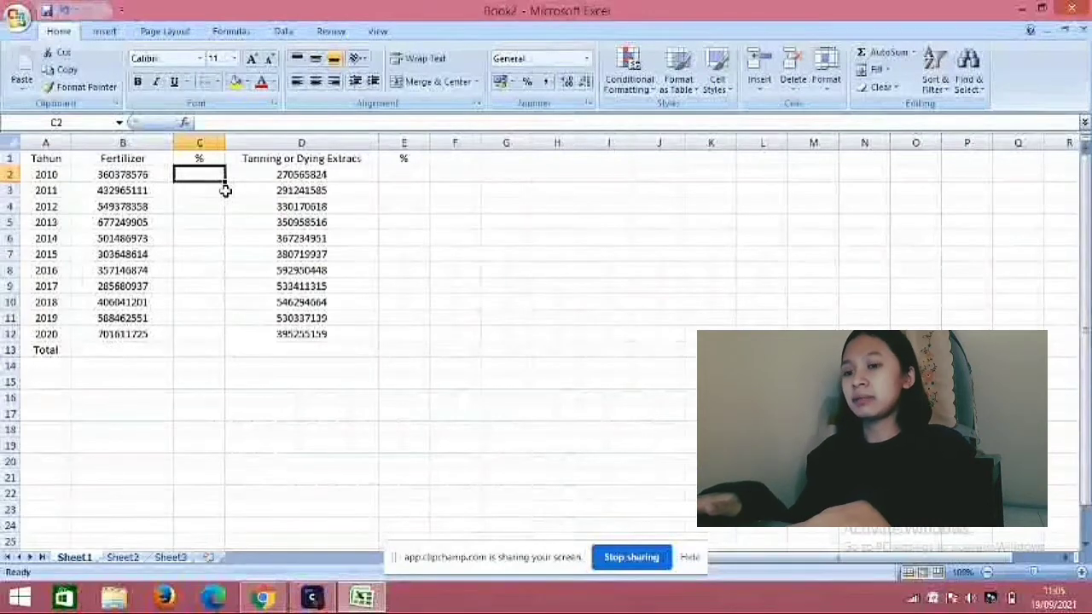
type("=")
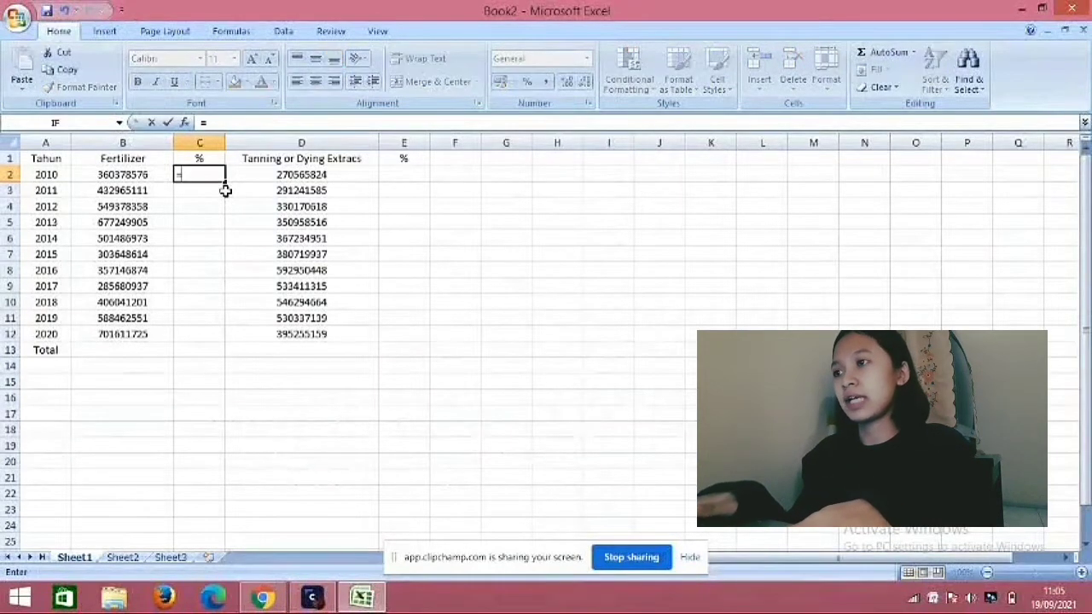
type("B")
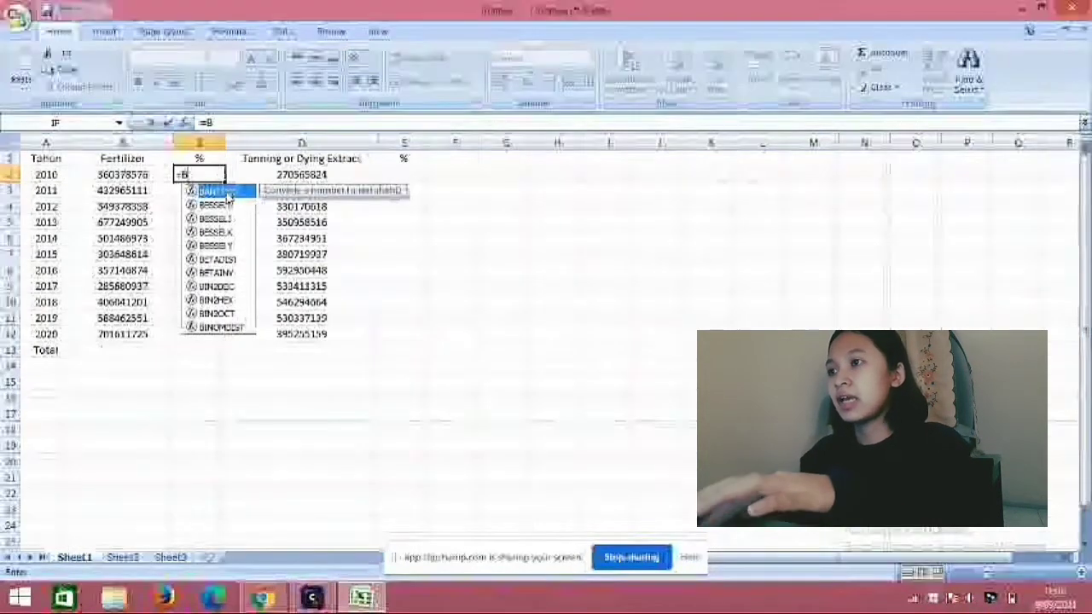
type("3")
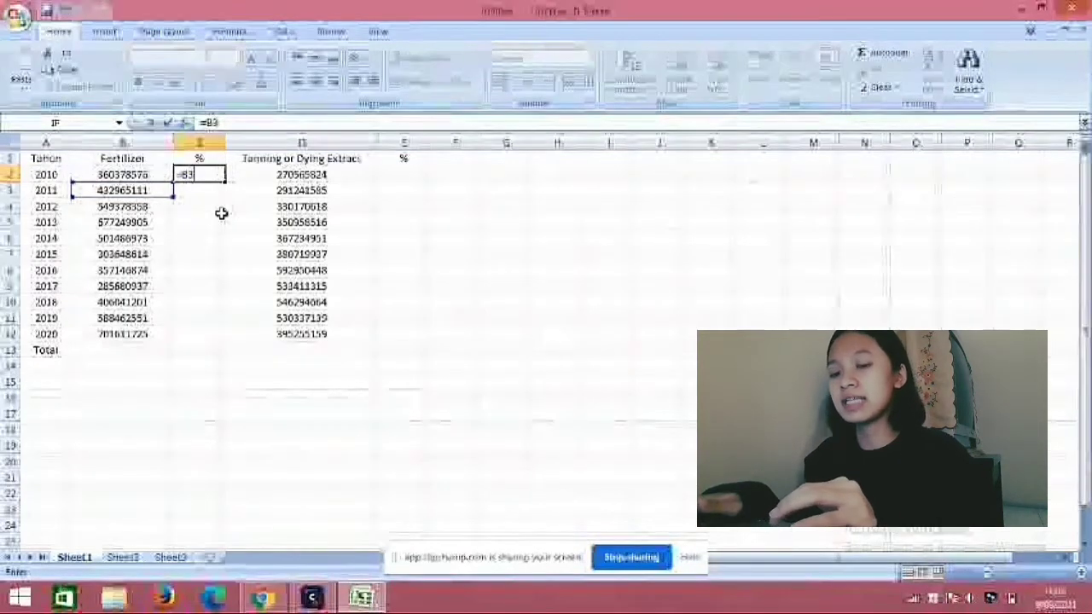
type("/B2")
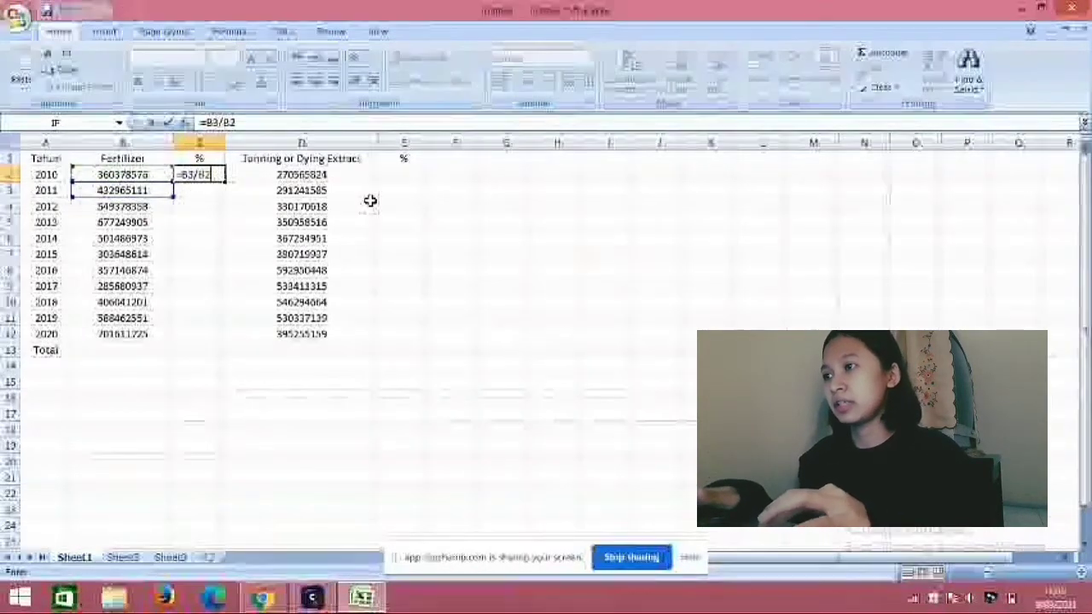
type("-1")
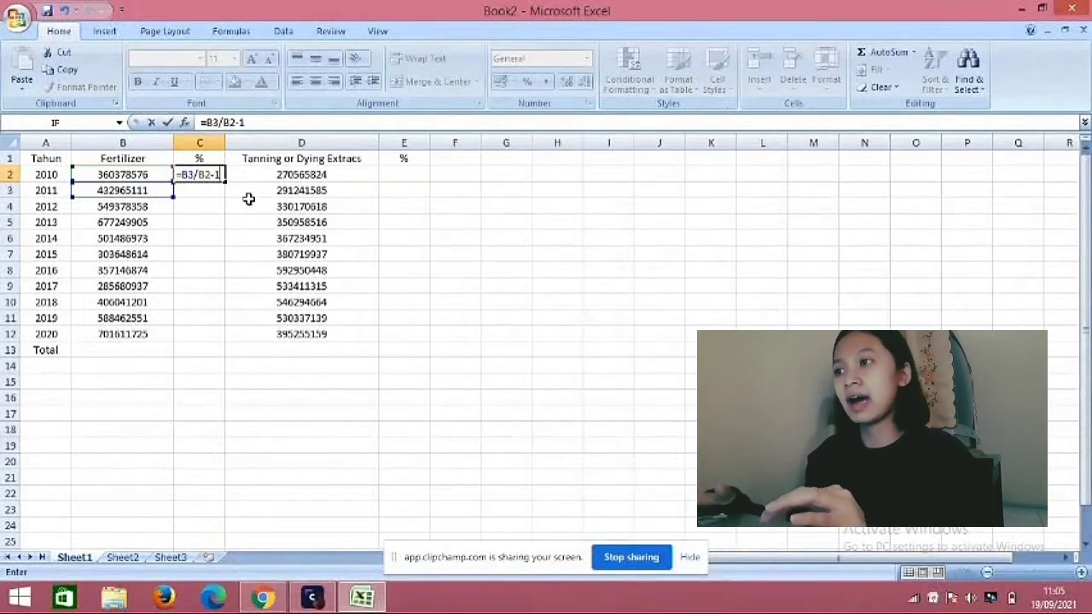
key("Return")
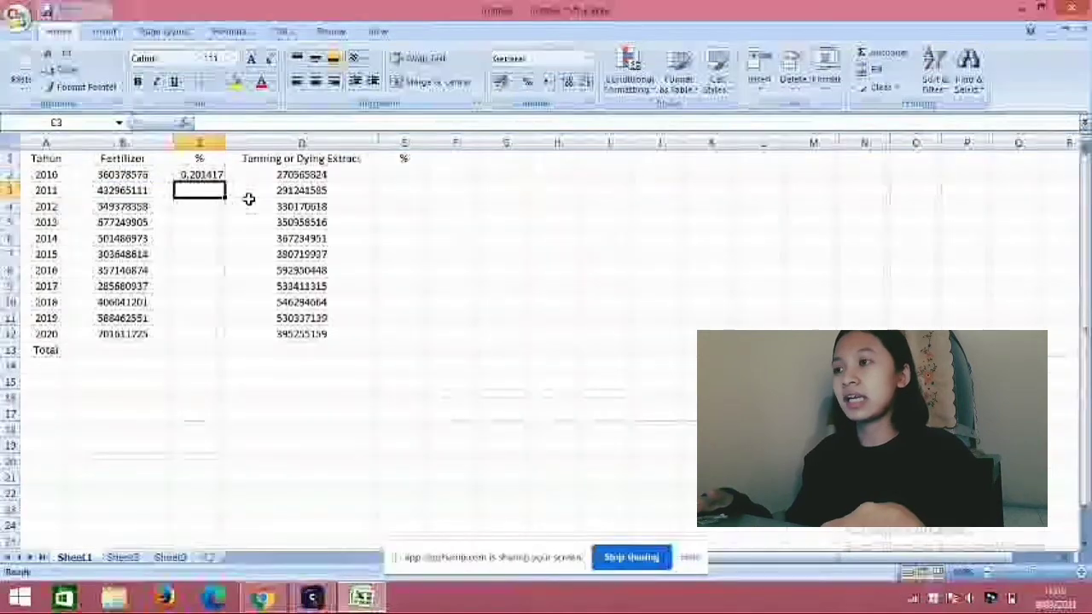
- Format the 2010 Fertilizer growth in C2 as a percentage with two decimal places
left_click(196, 174)
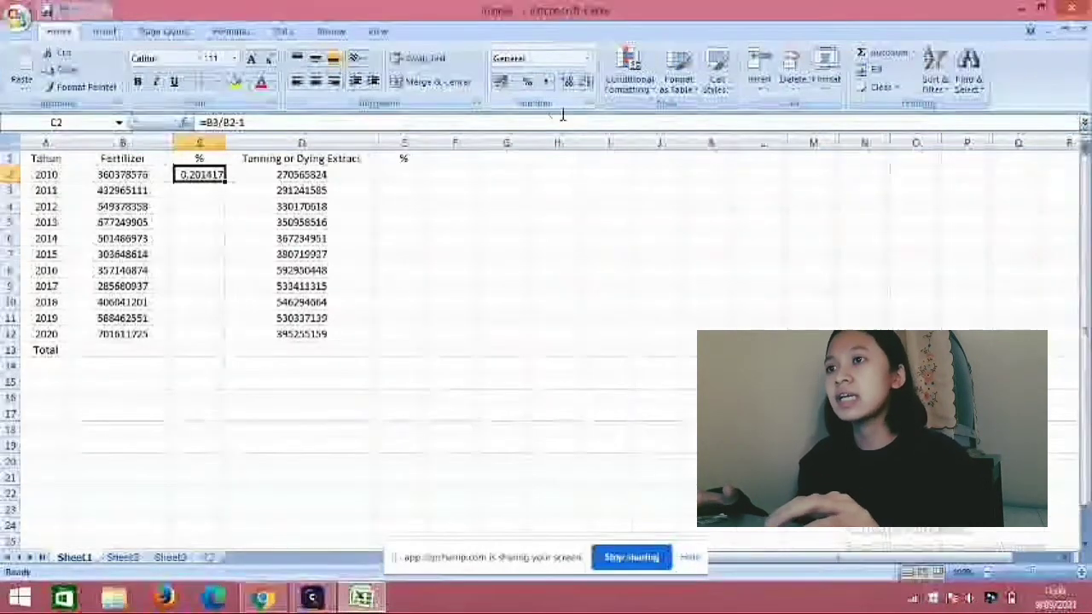
left_click(529, 83)
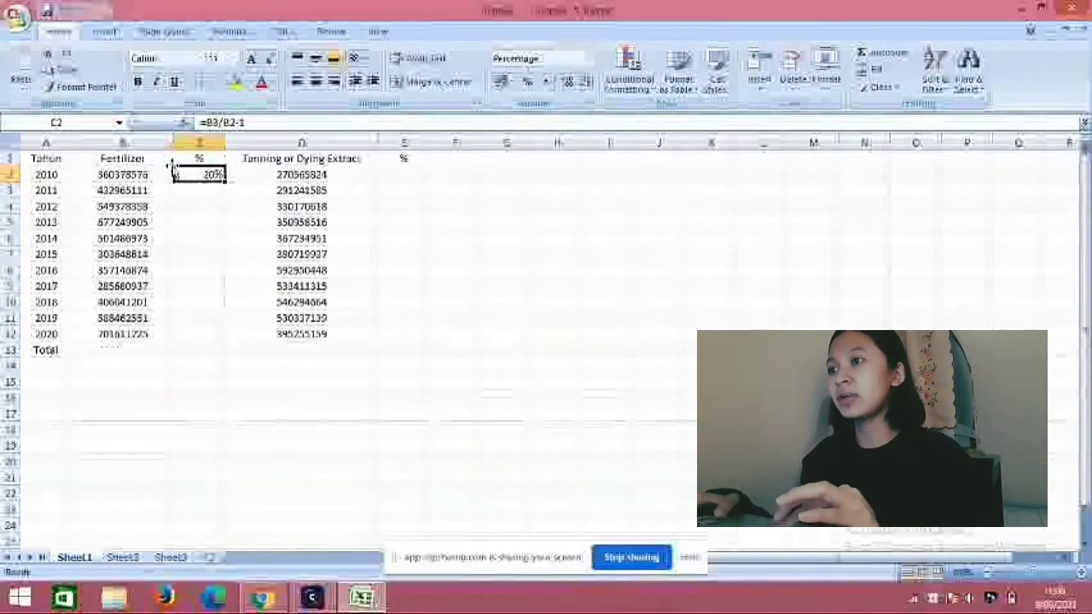
left_click(570, 85)
left_click(569, 85)
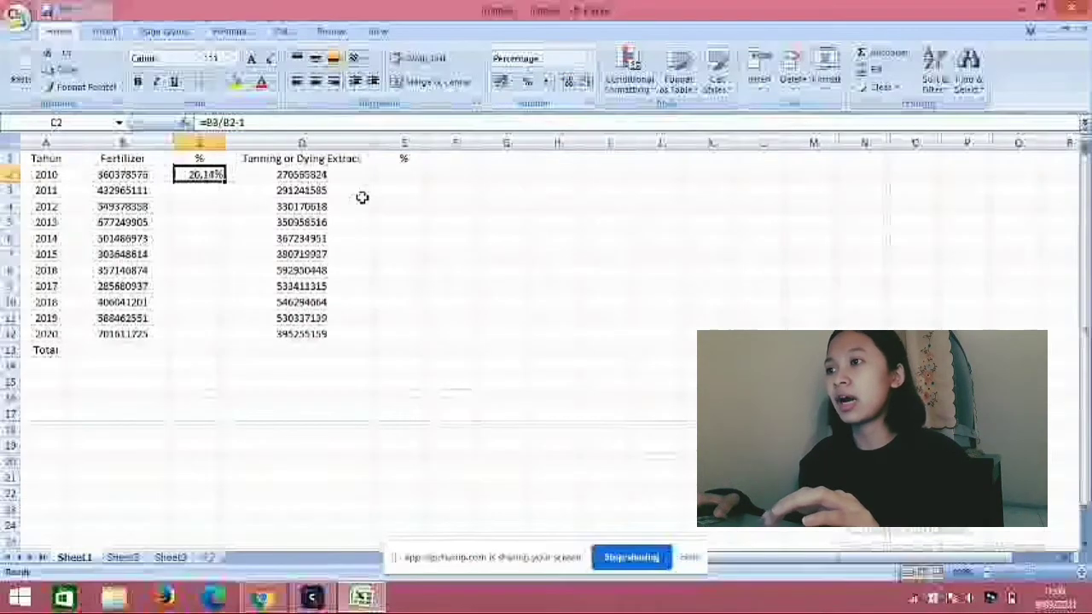
- Enter the formula =B4/B3-1 in C3 to calculate the Fertilizer growth for the 2011 row
left_click(208, 191)
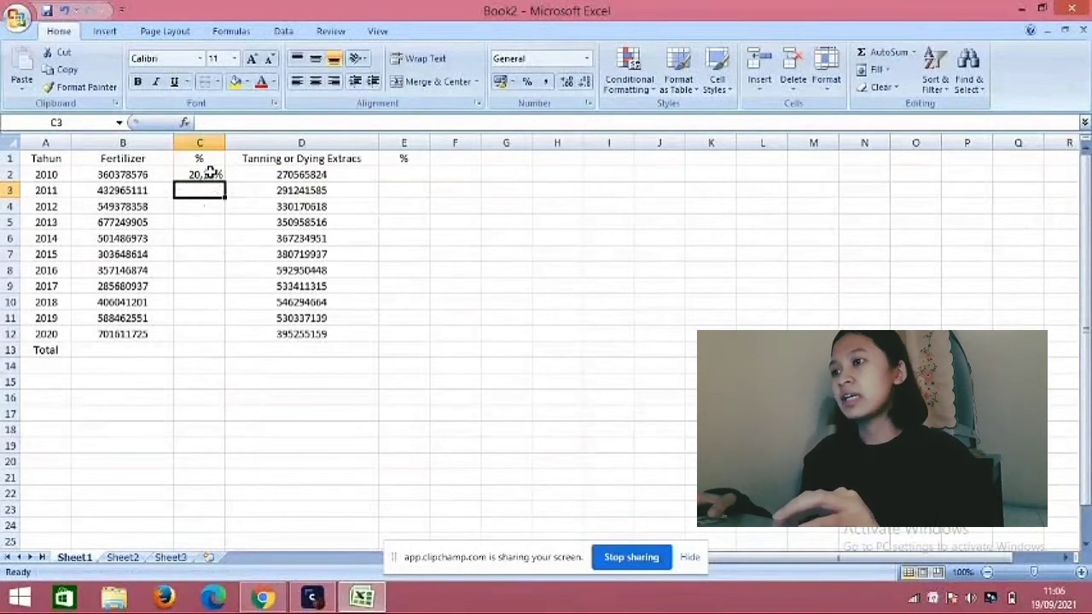
left_click(209, 174)
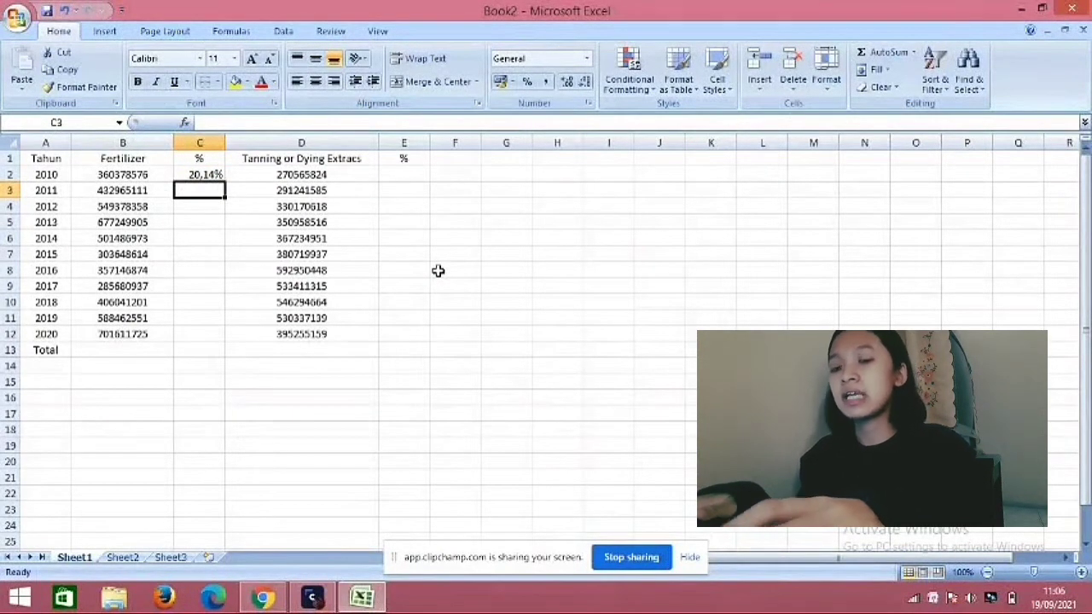
type("=B")
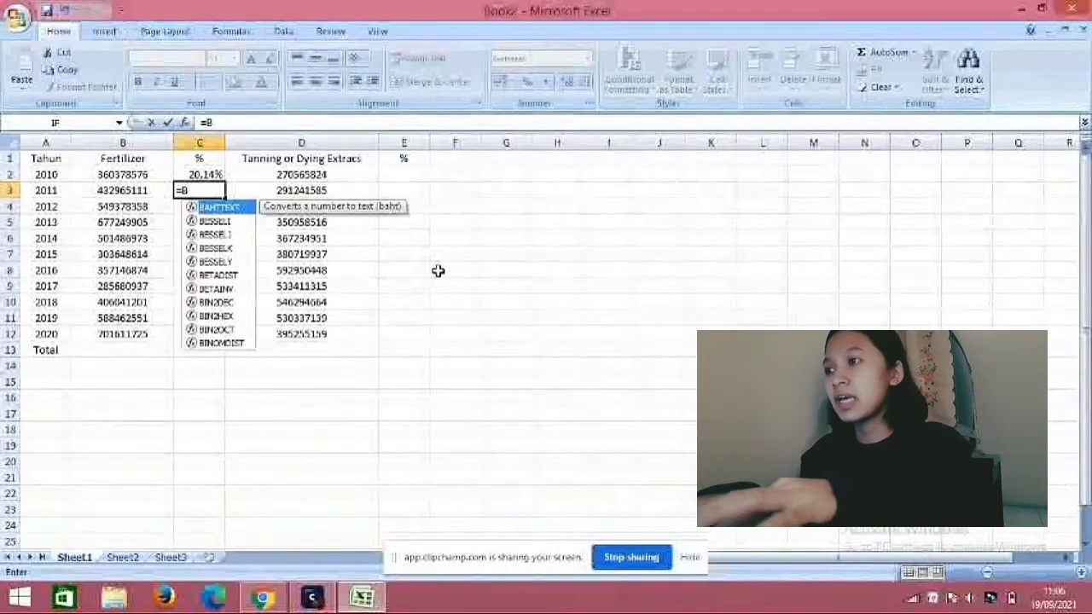
type("4")
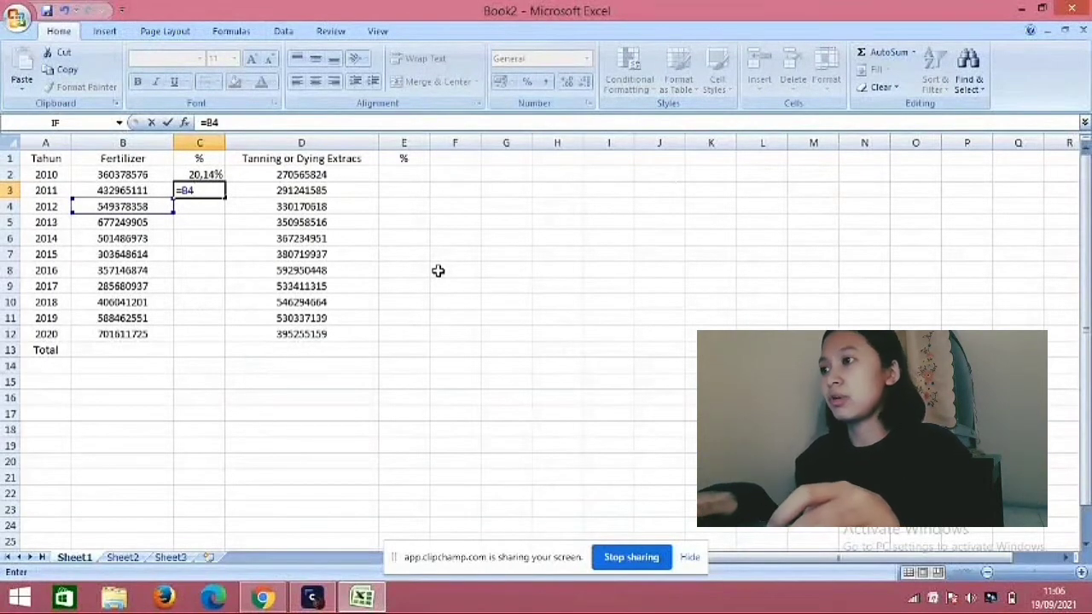
type("/B")
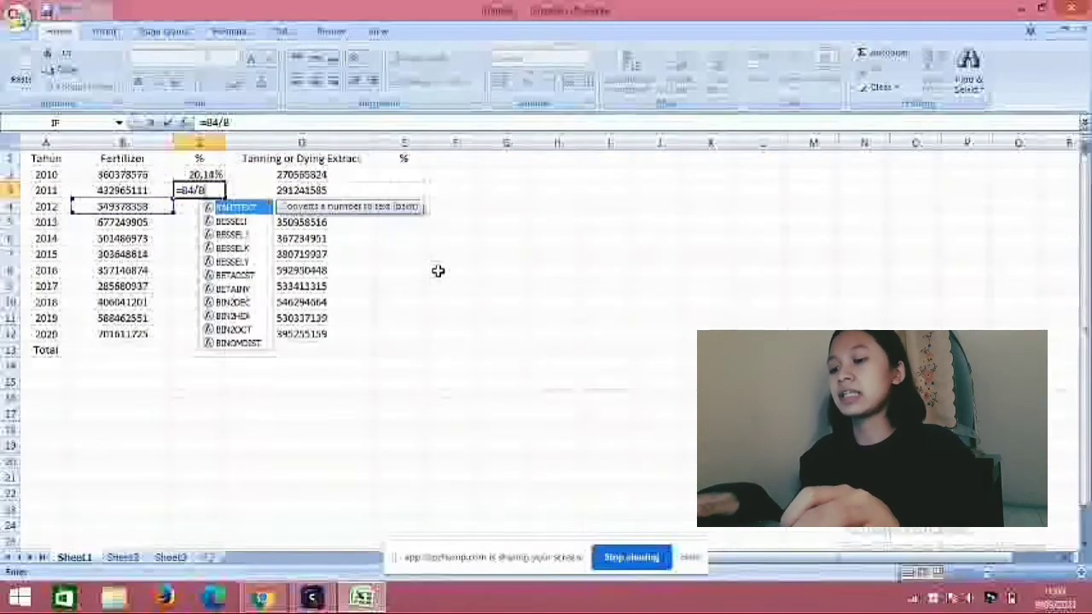
type("3-1")
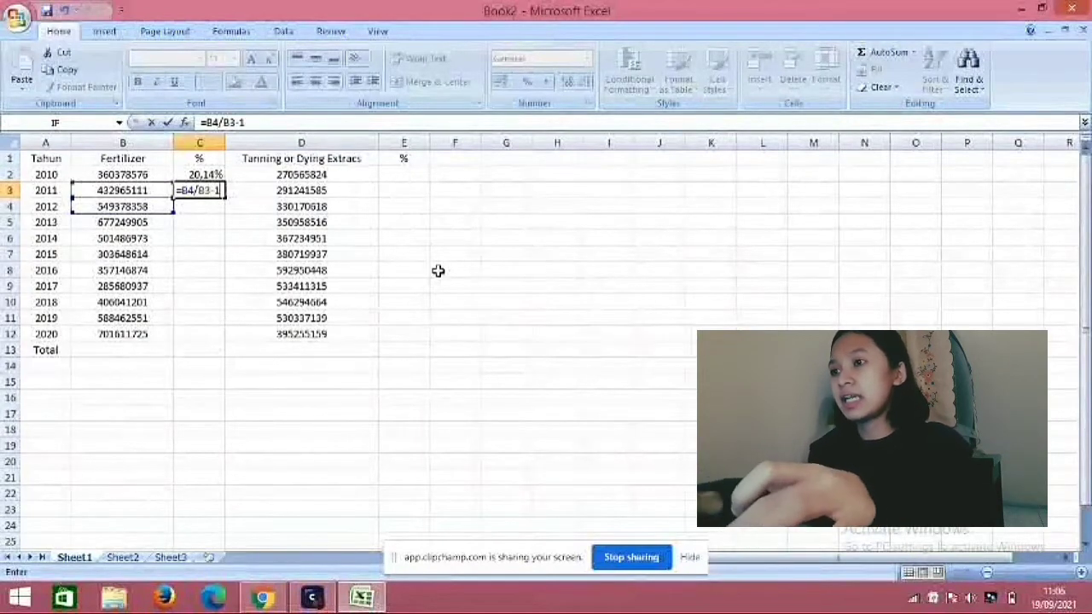
key("Return")
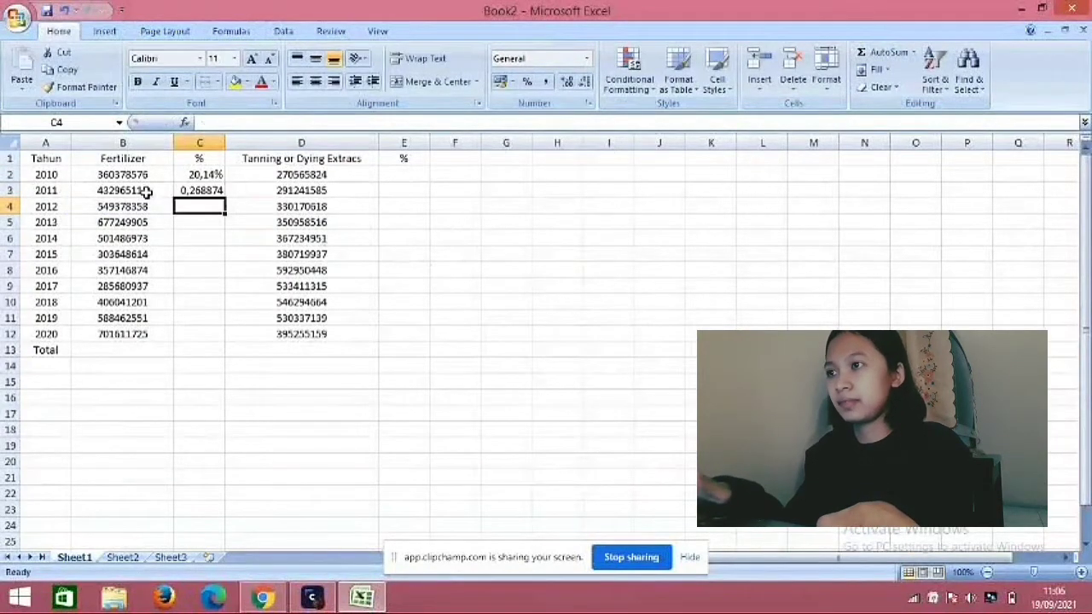
- Format the 2011 Fertilizer growth in C3 as a percentage with two decimal places
left_click(205, 192)
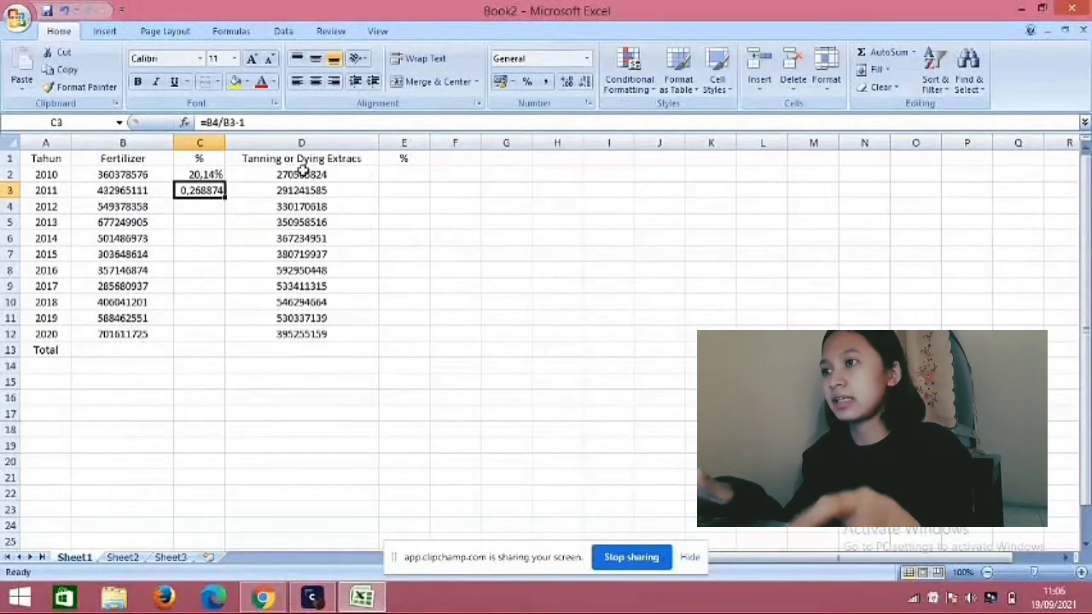
left_click(528, 85)
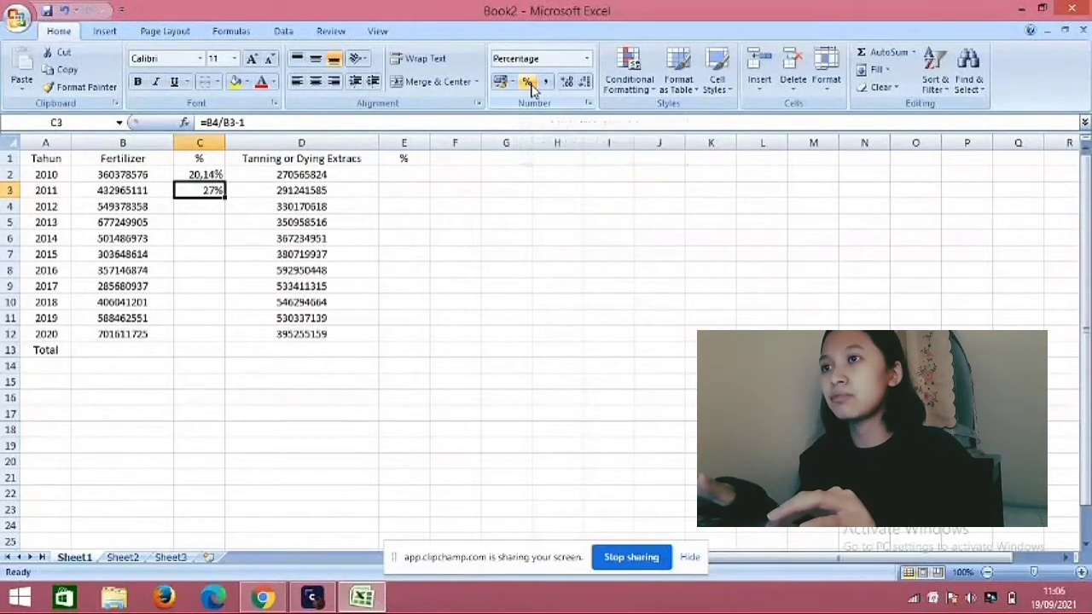
left_click(569, 83)
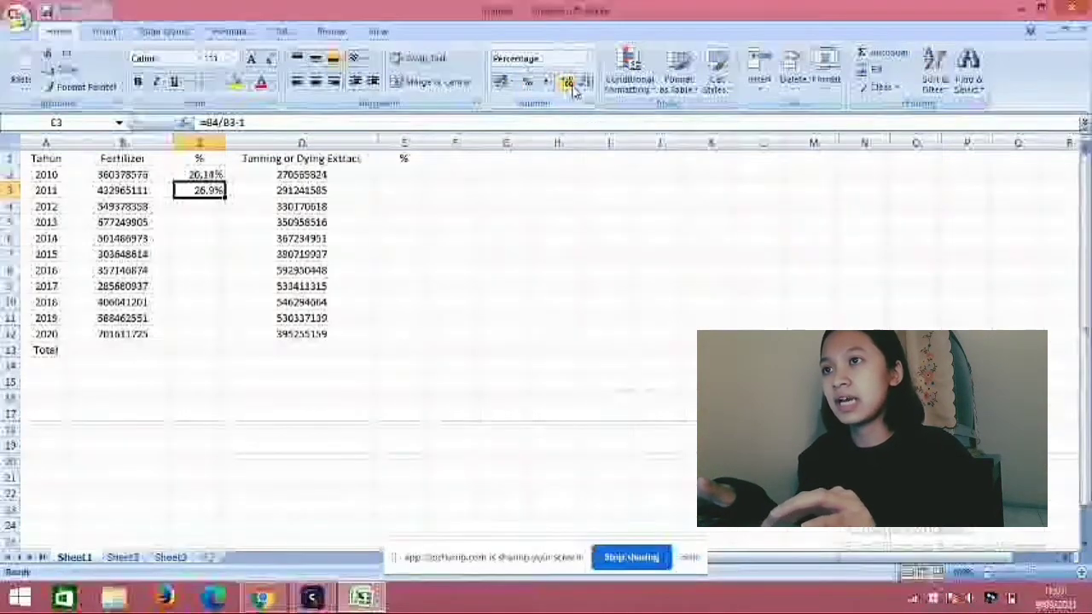
left_click(569, 84)
- Fill the growth formula and its percentage format from C2 down through C12
left_click(194, 225)
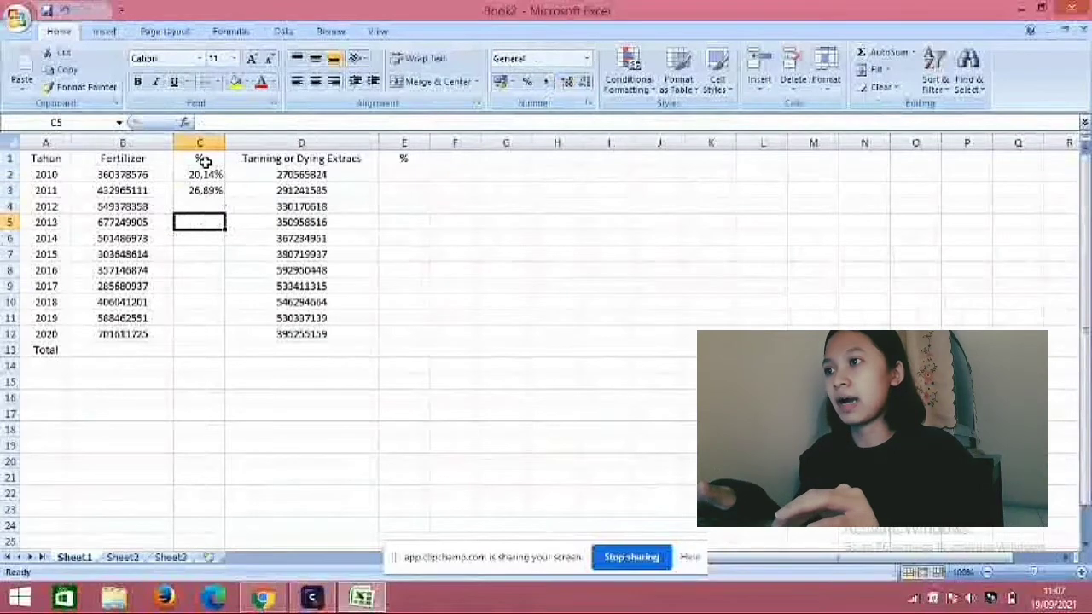
left_click(205, 208)
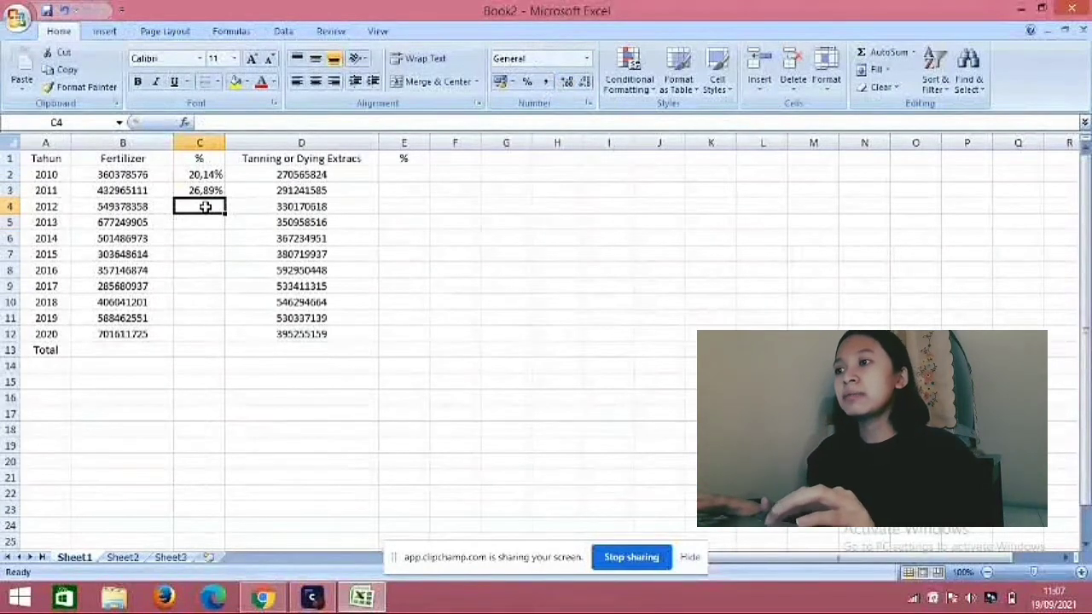
left_click(208, 175)
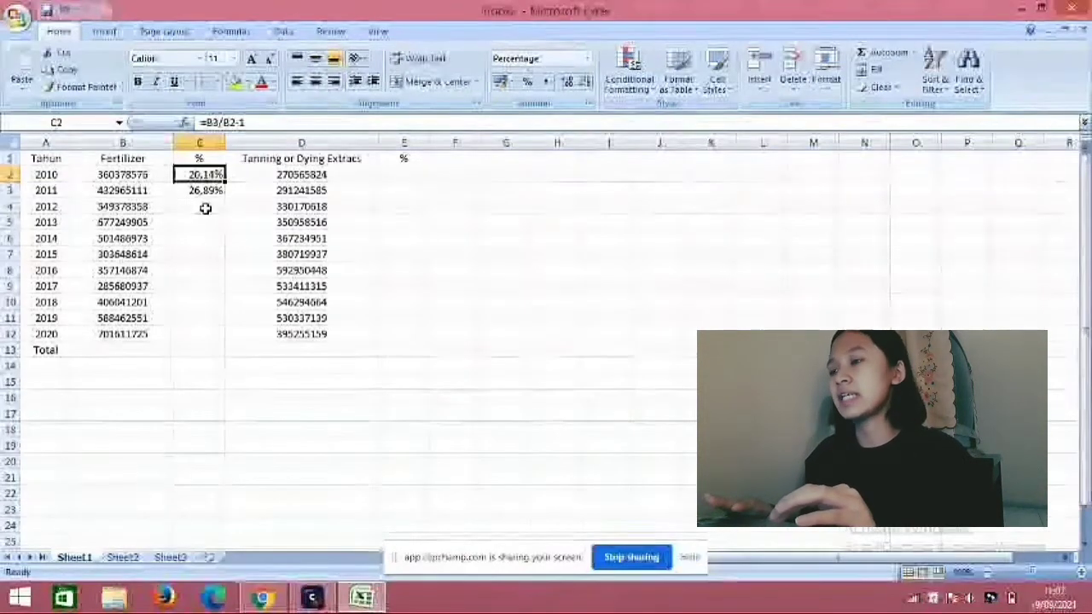
left_click(206, 205)
left_click(206, 174)
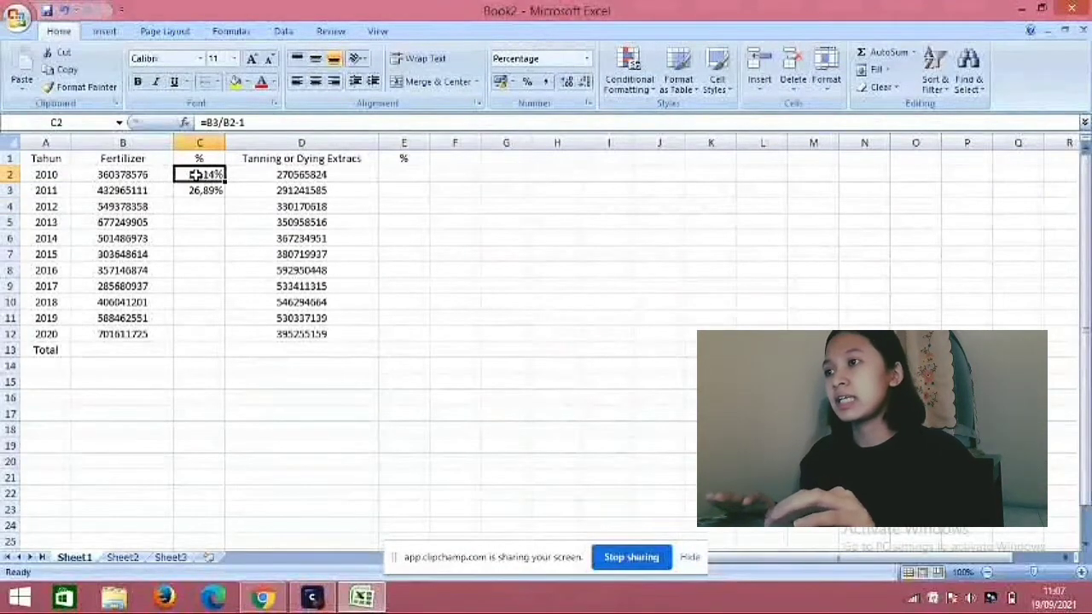
left_click_drag(202, 179, 224, 338)
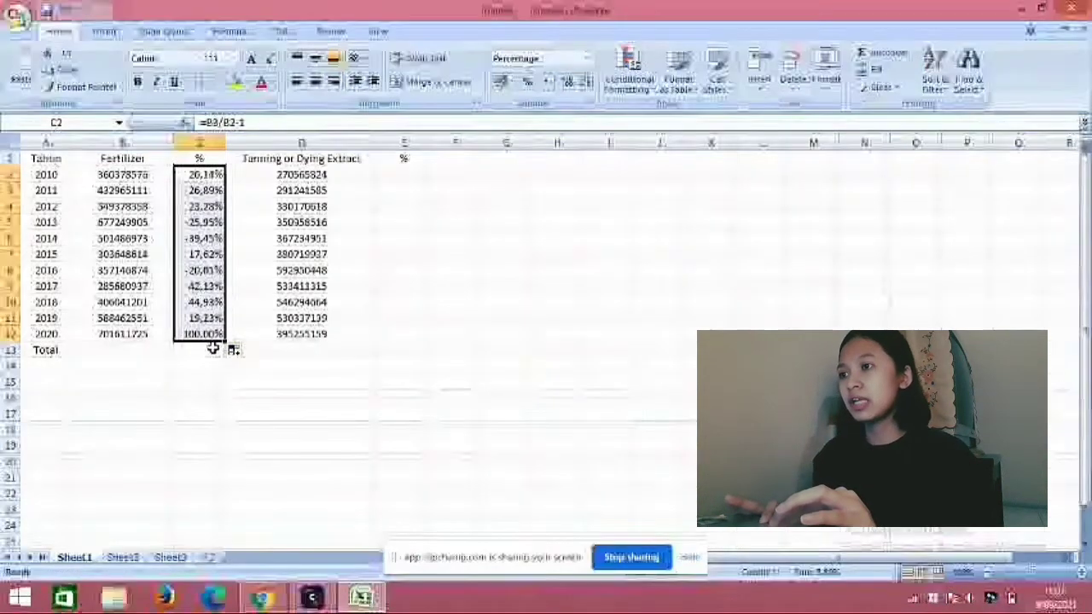
left_click(208, 350)
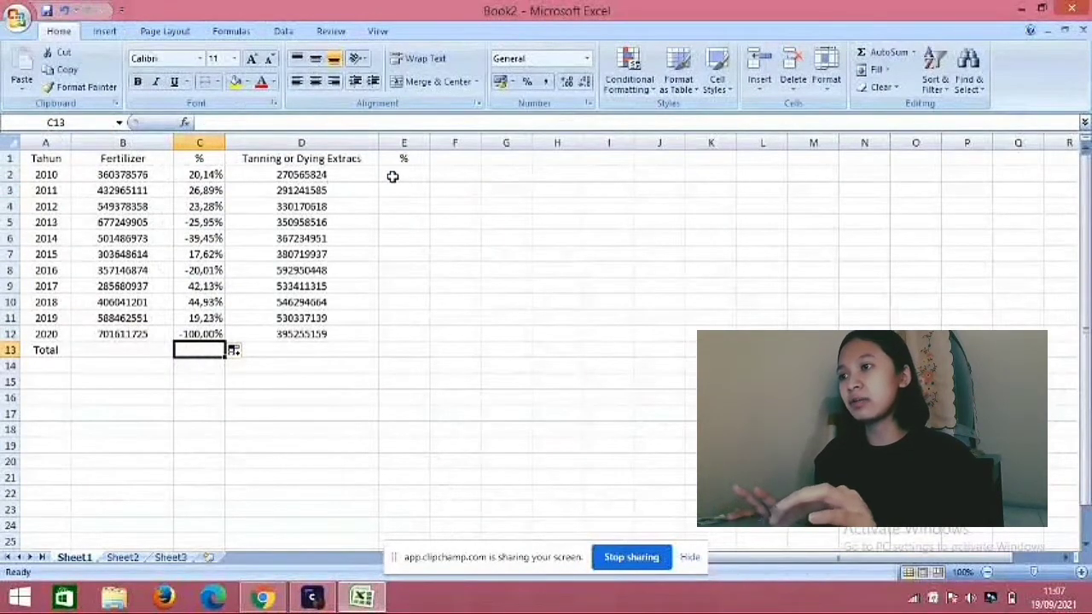
- Enter the formula =D3/D2-1 in E2 to calculate the Tanning or Dying Extracs growth for the 2010 row
left_click(393, 176)
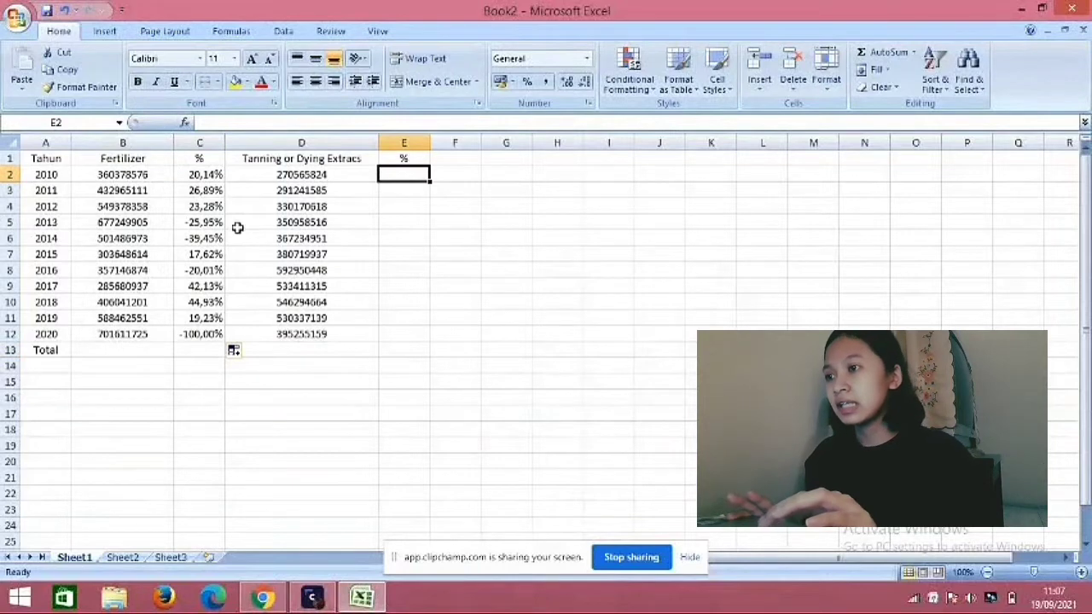
left_click(418, 255)
left_click(412, 177)
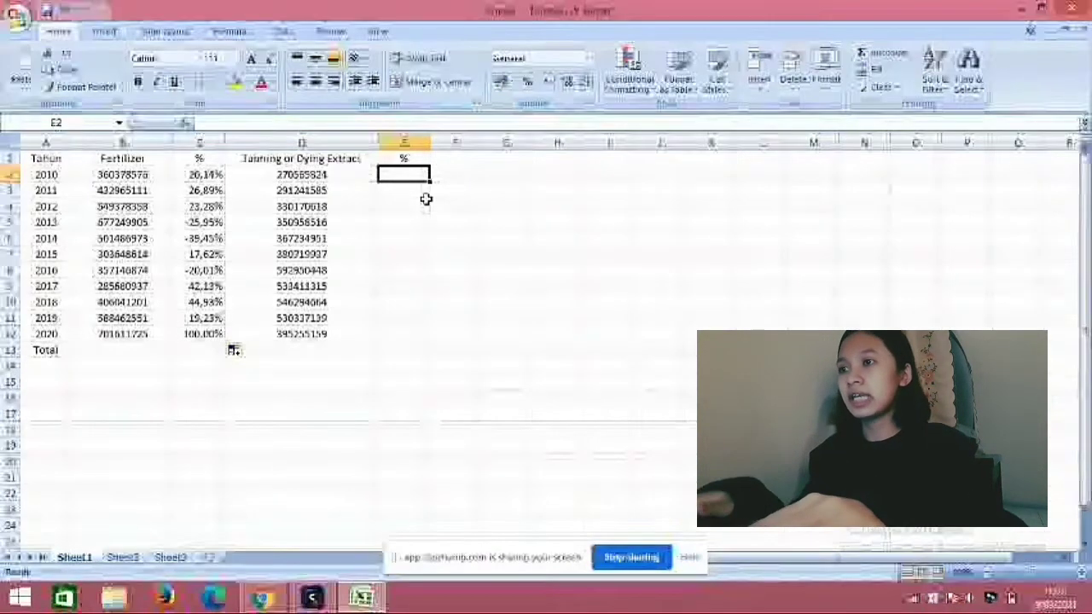
type("=")
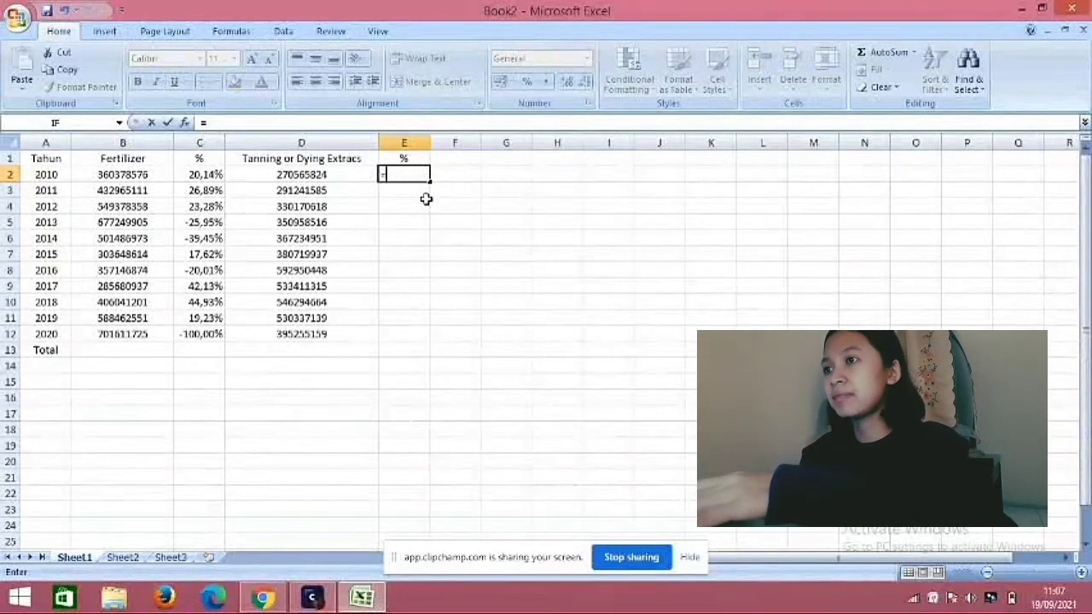
type("D")
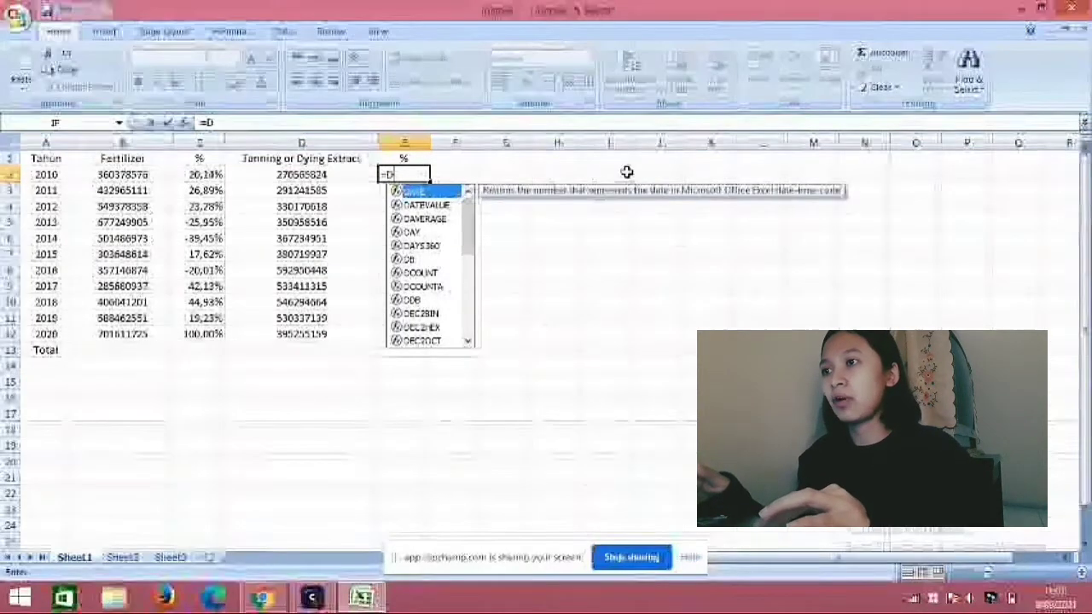
type("3")
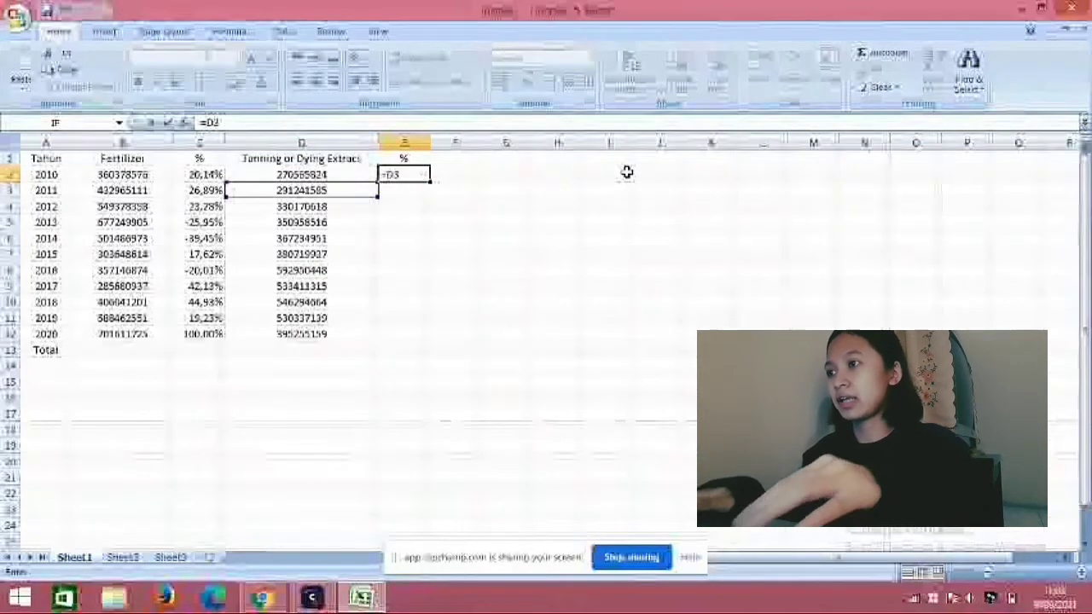
type("/D2")
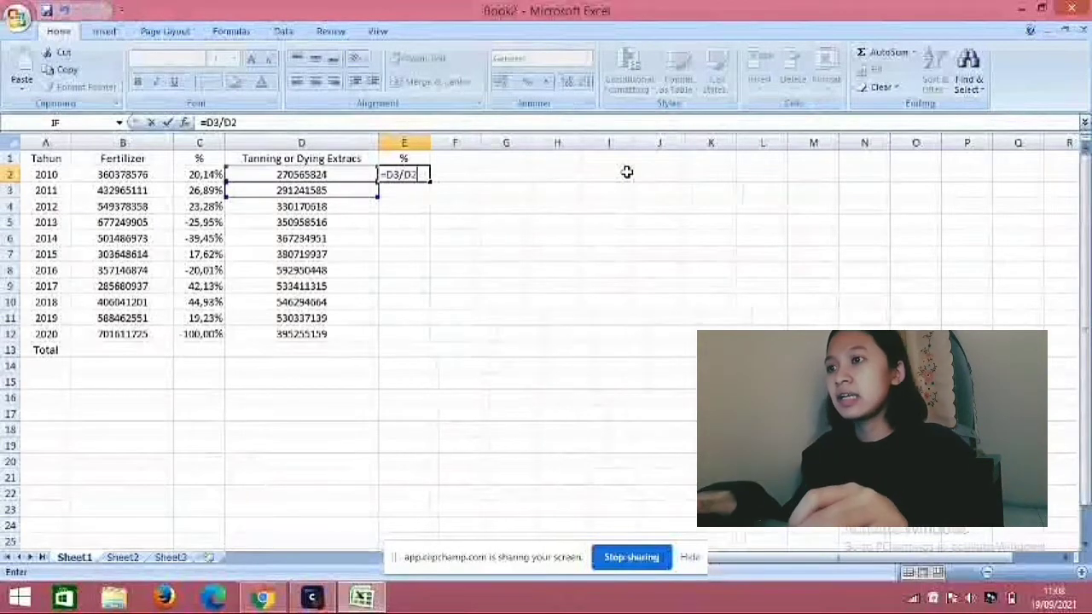
type("-1")
key("Return")
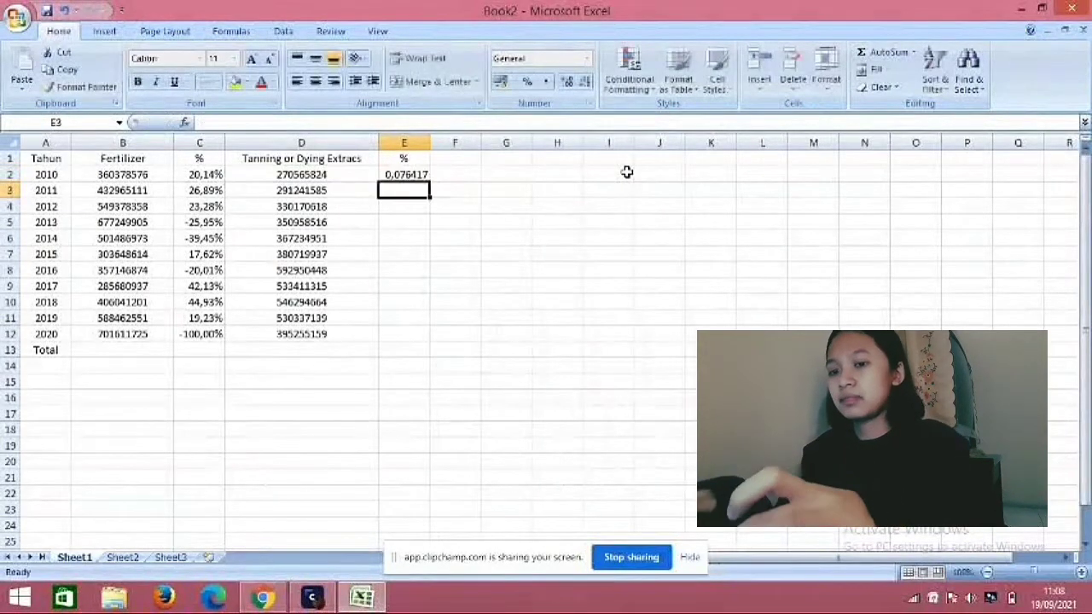
- Format the 2010 Tanning or Dying Extracs growth in E2 as a percentage with two decimal places
left_click(420, 174)
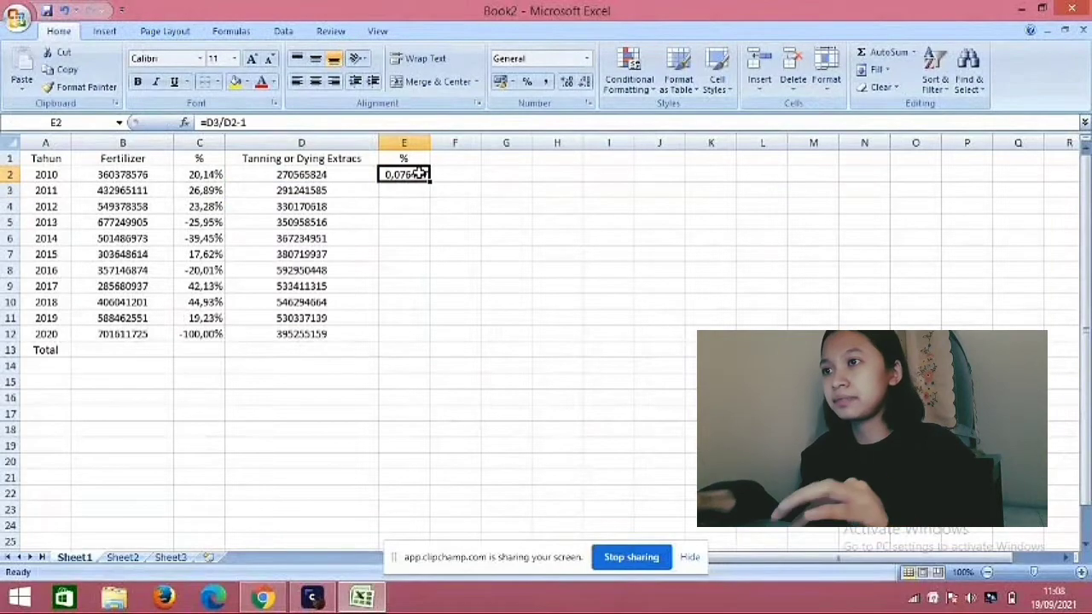
left_click(528, 83)
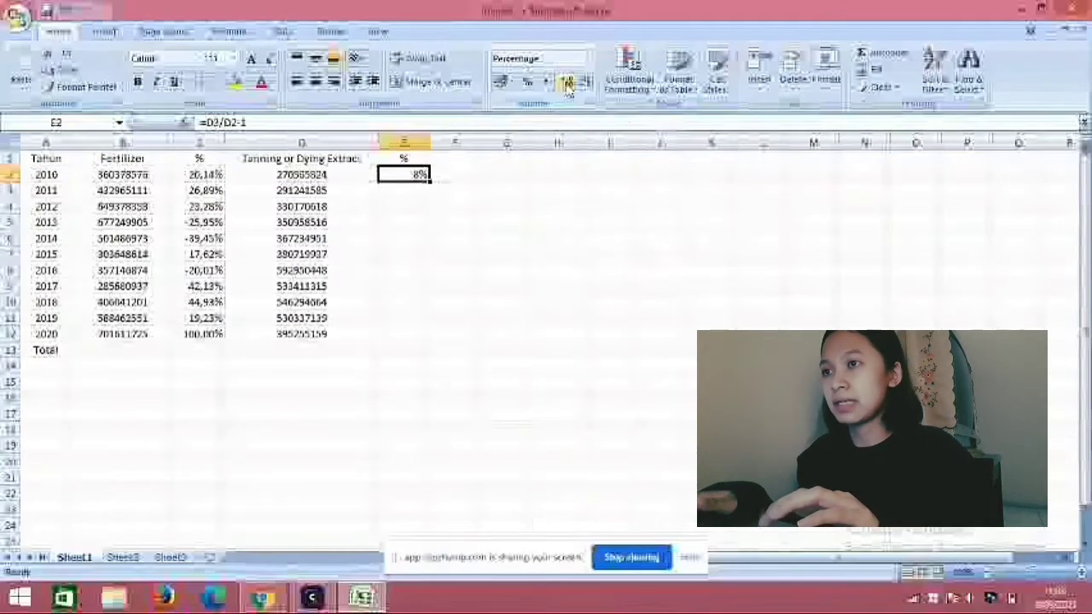
left_click(567, 82)
left_click(567, 82)
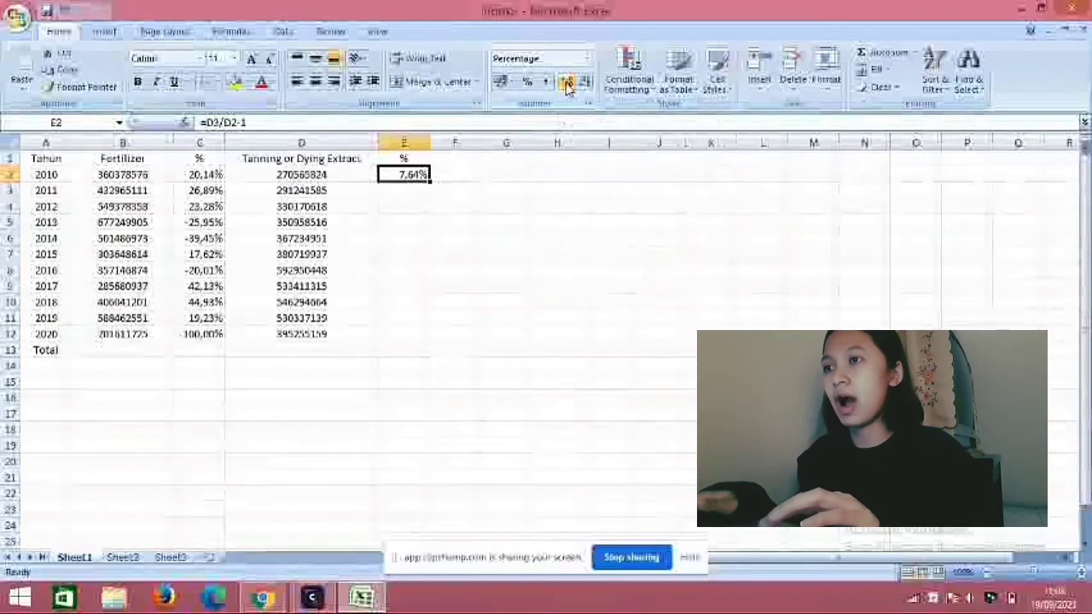
- Enter the formula =D4/D3-1 in E3 to calculate the Tanning or Dying Extracs growth for the 2011 row
left_click(407, 196)
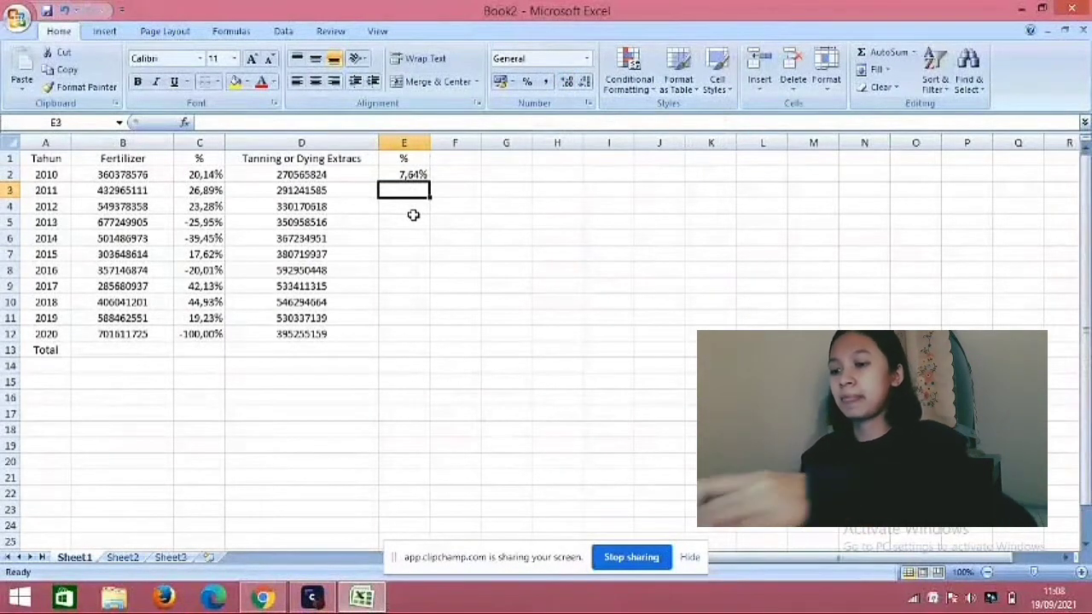
type("=D")
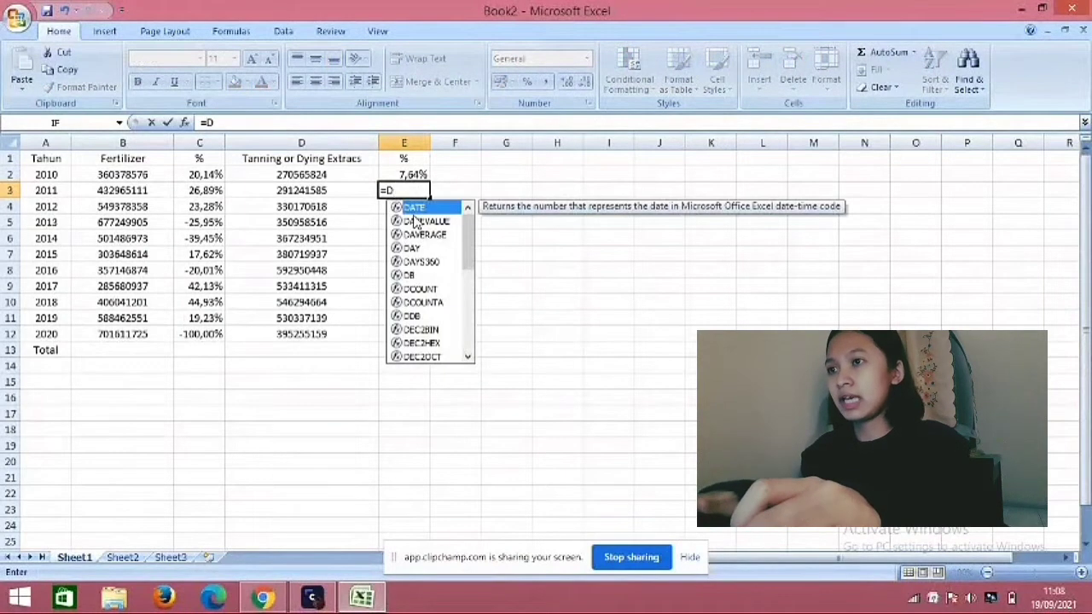
type("4/D3-1")
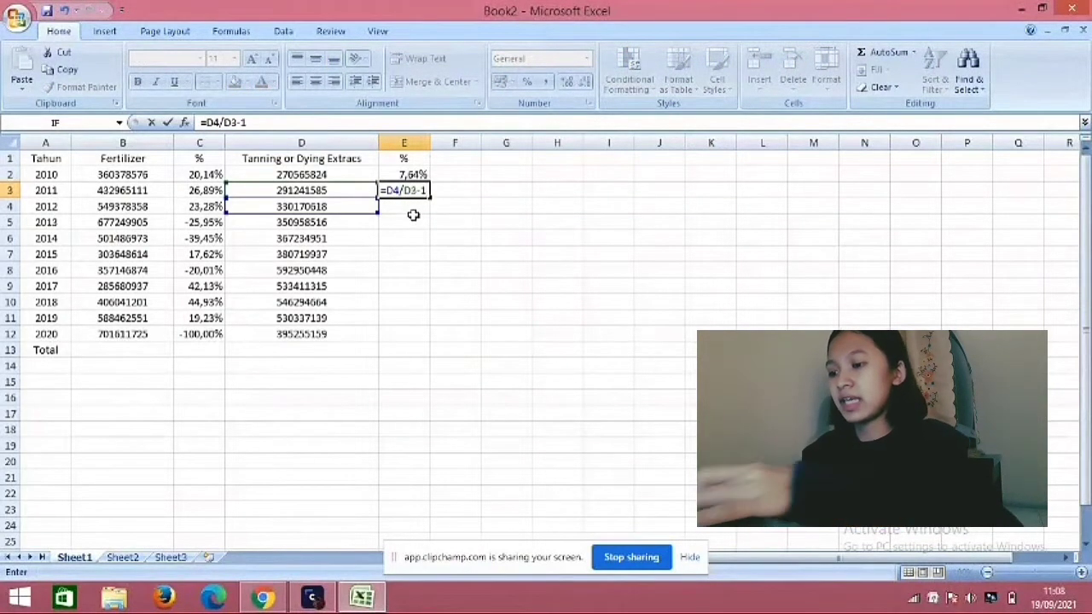
key("Return")
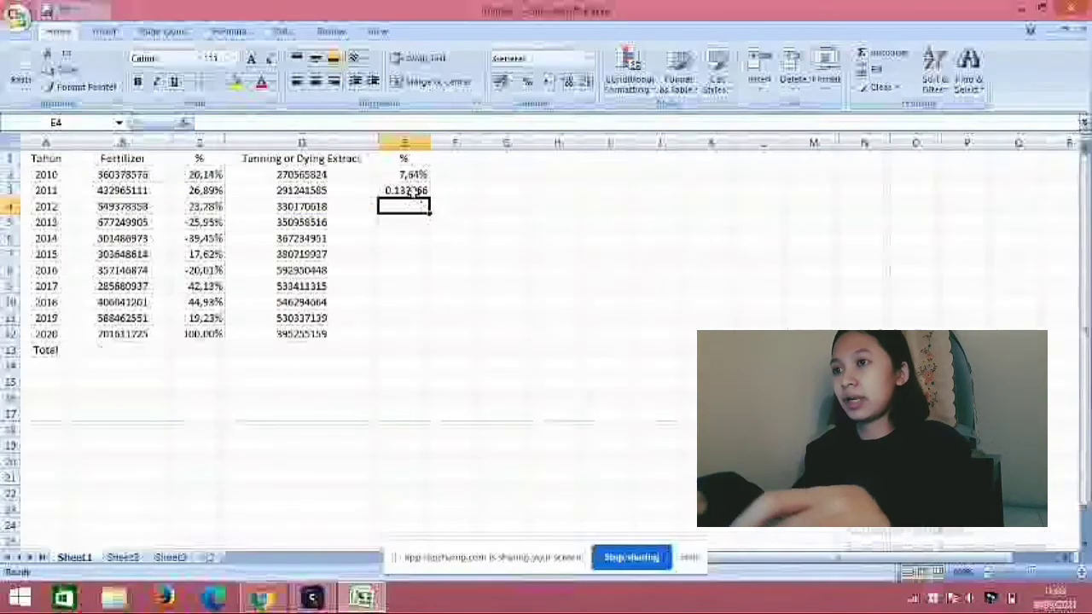
- Format the 2011 Tanning or Dying Extracs growth in E3 as a percentage with two decimal places
left_click(409, 191)
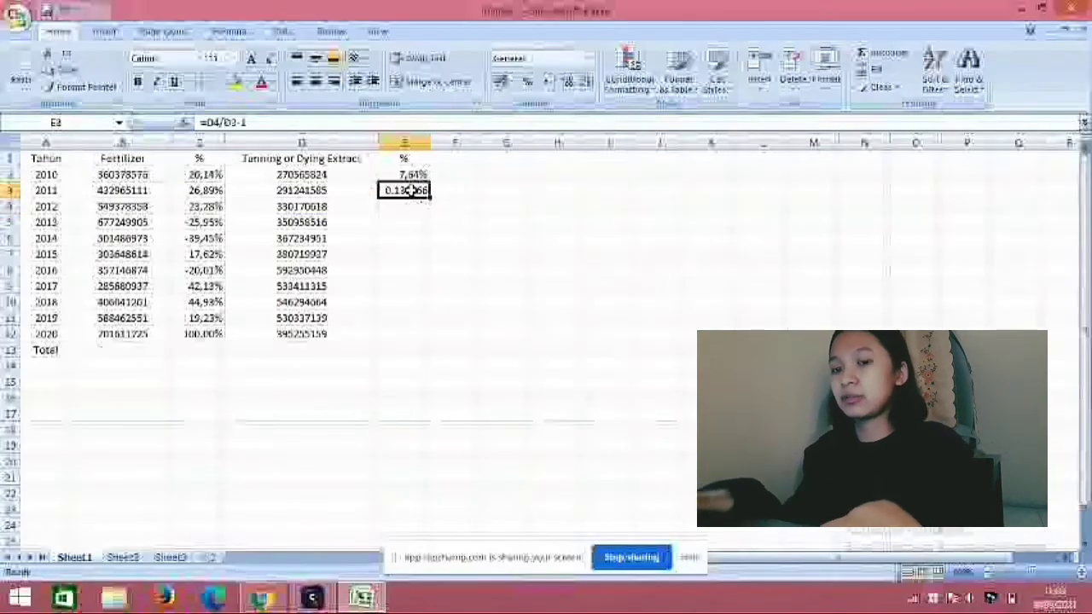
left_click(528, 83)
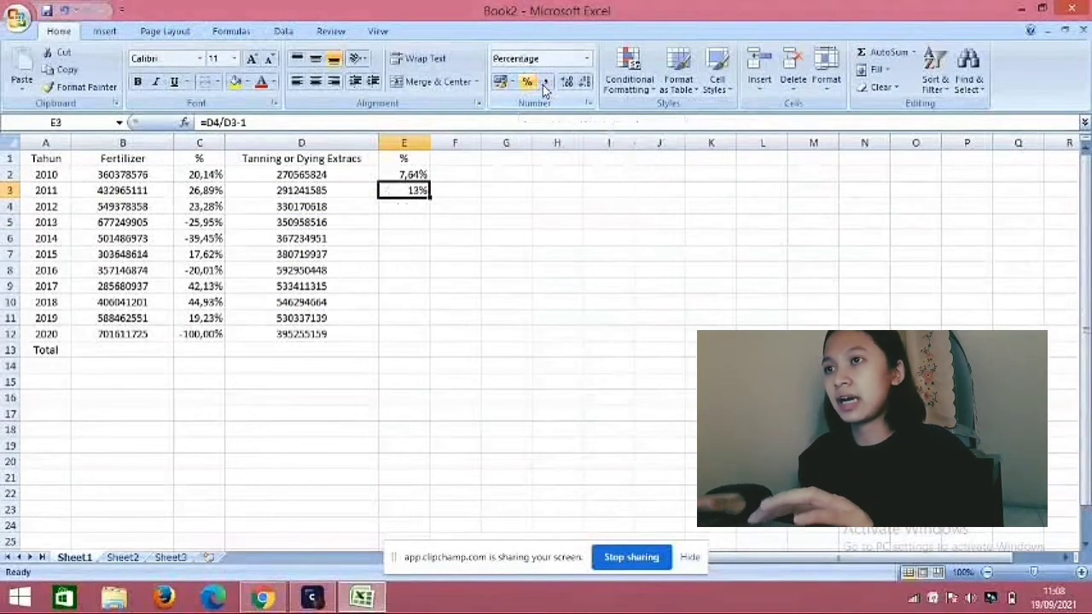
left_click(570, 83)
left_click(570, 83)
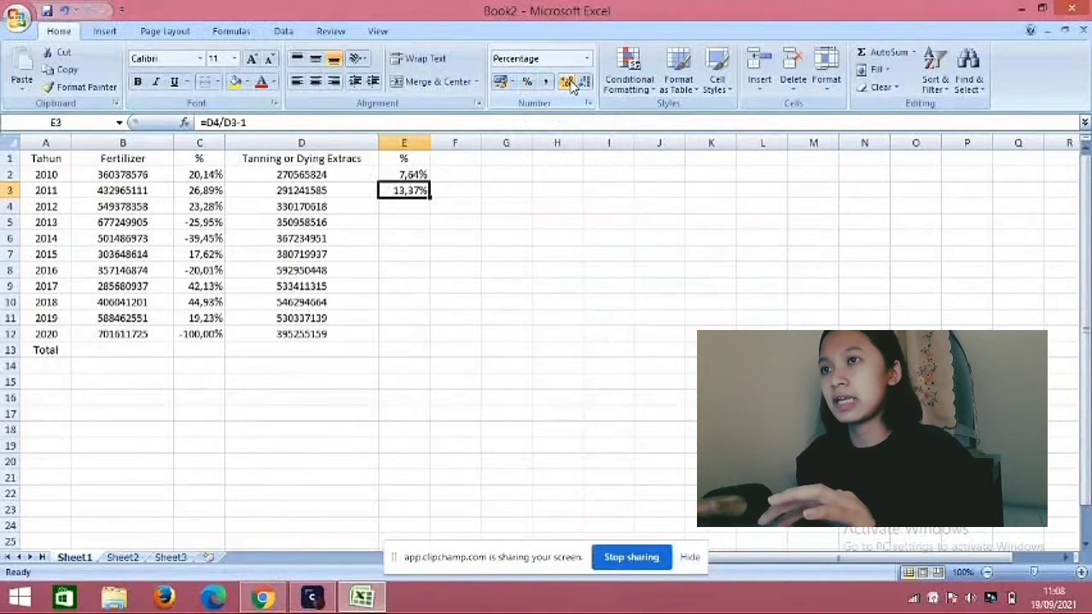
- Fill the growth formula and its percentage format from E2 down through E12
left_click(403, 288)
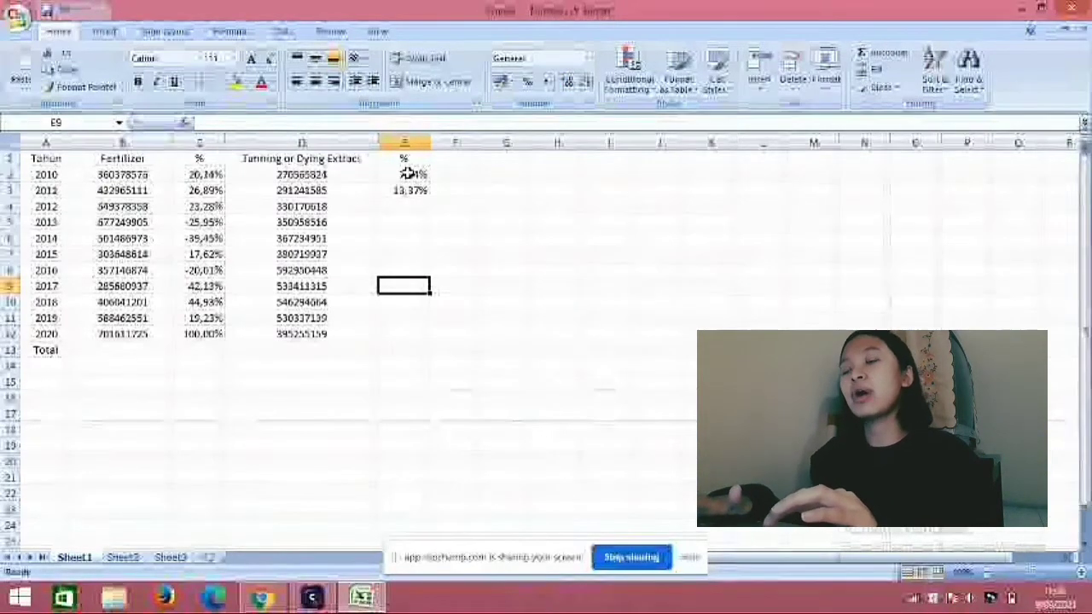
left_click(411, 175)
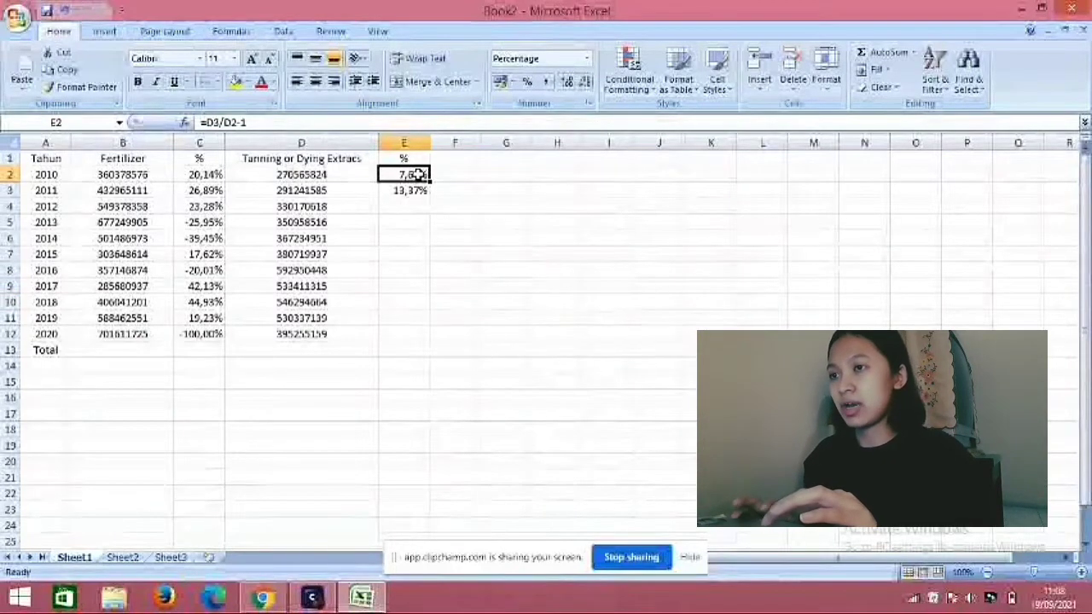
left_click_drag(418, 177, 429, 338)
left_click(332, 373)
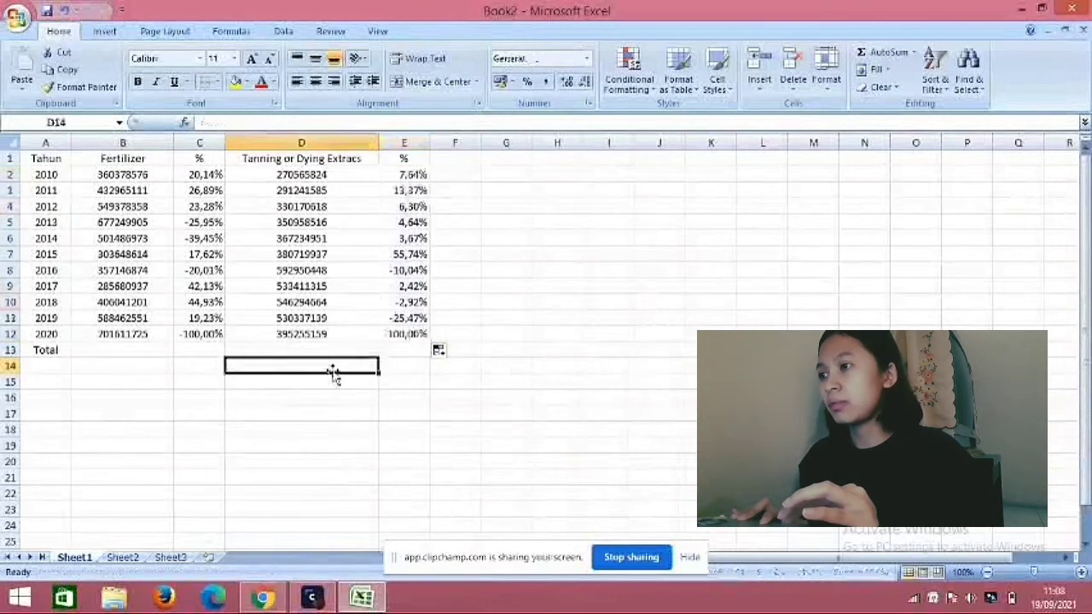
- Enter the formula =SUM(B2:B12) in B13 to total the Fertilizer values in the Total row
left_click(167, 356)
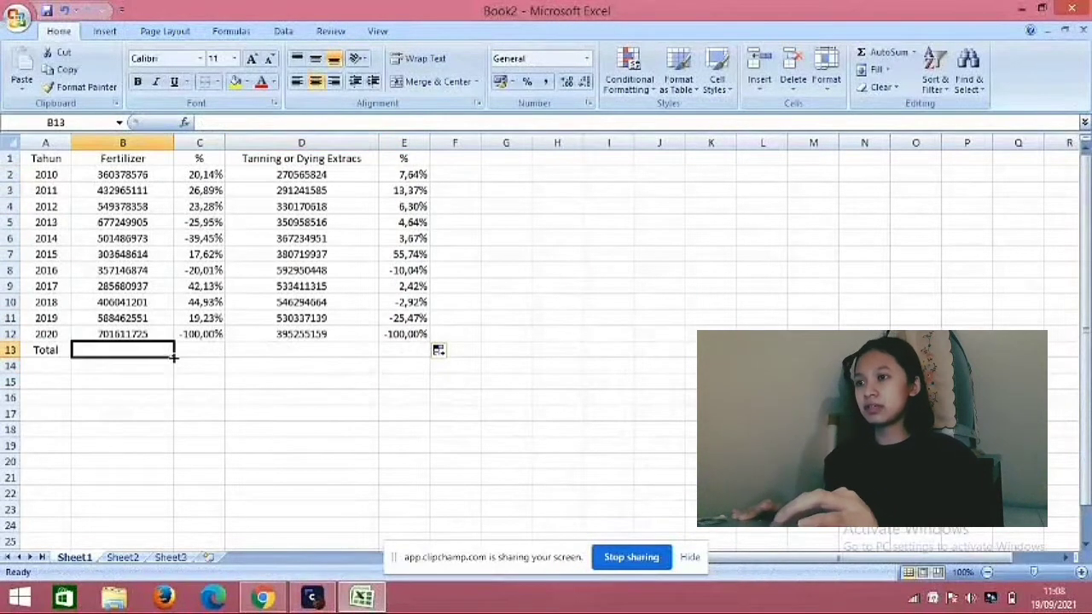
left_click(397, 345)
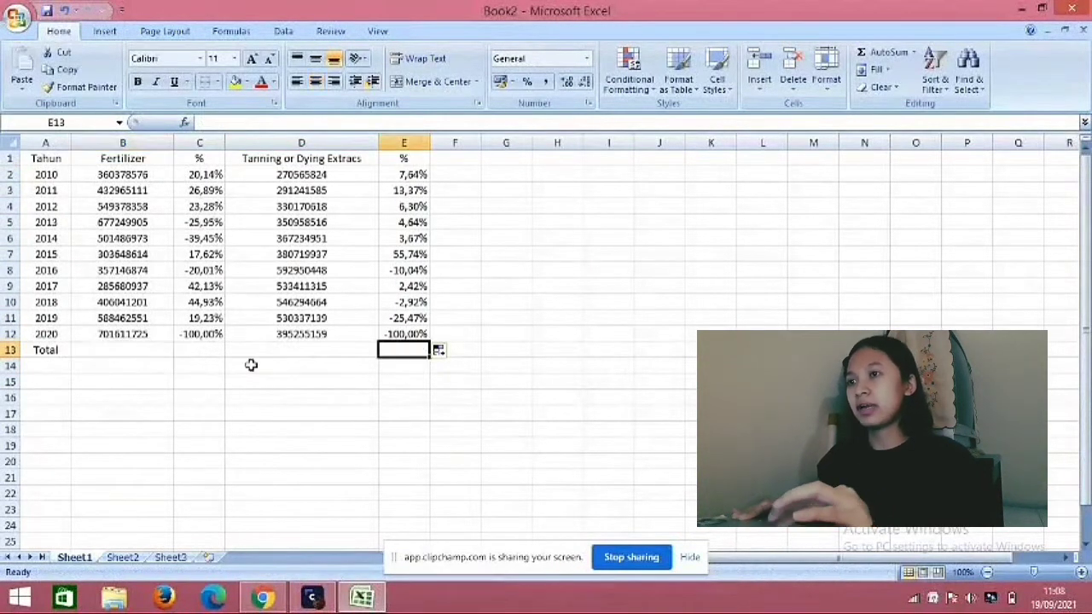
left_click(134, 350)
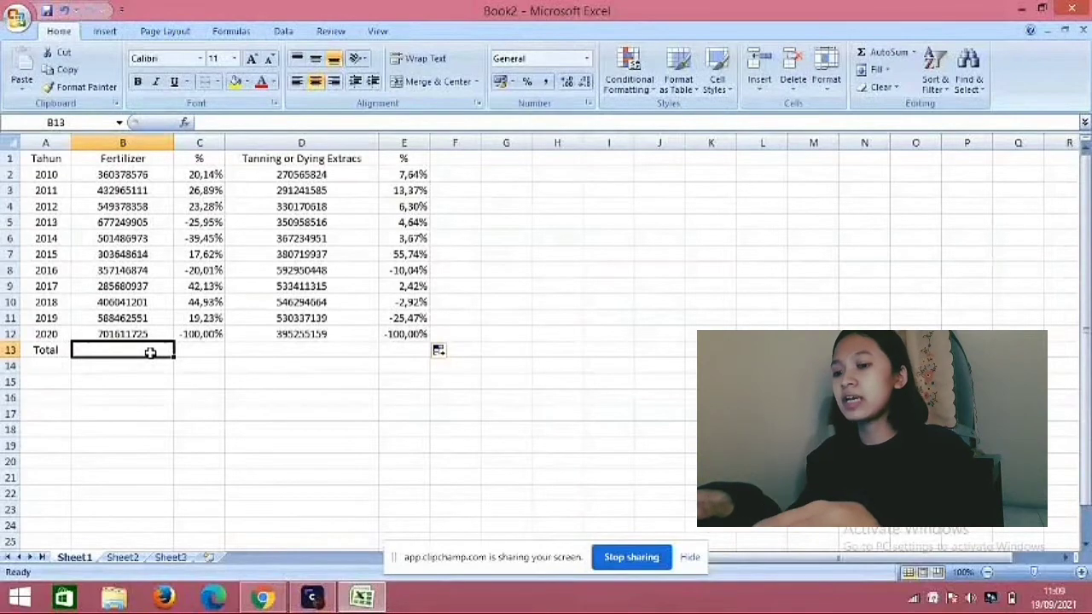
type("=")
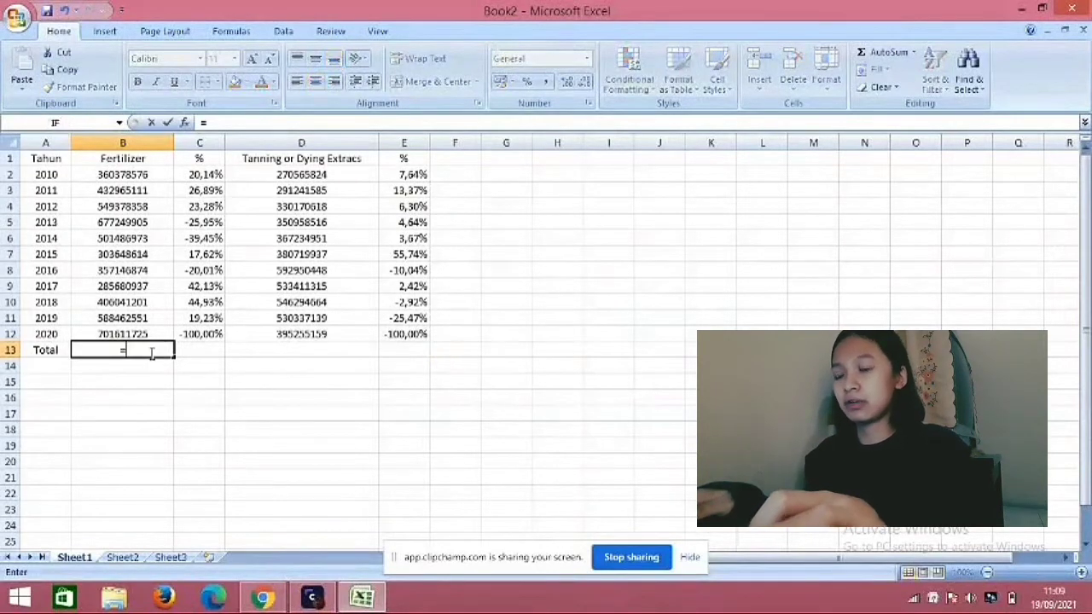
type("SUM")
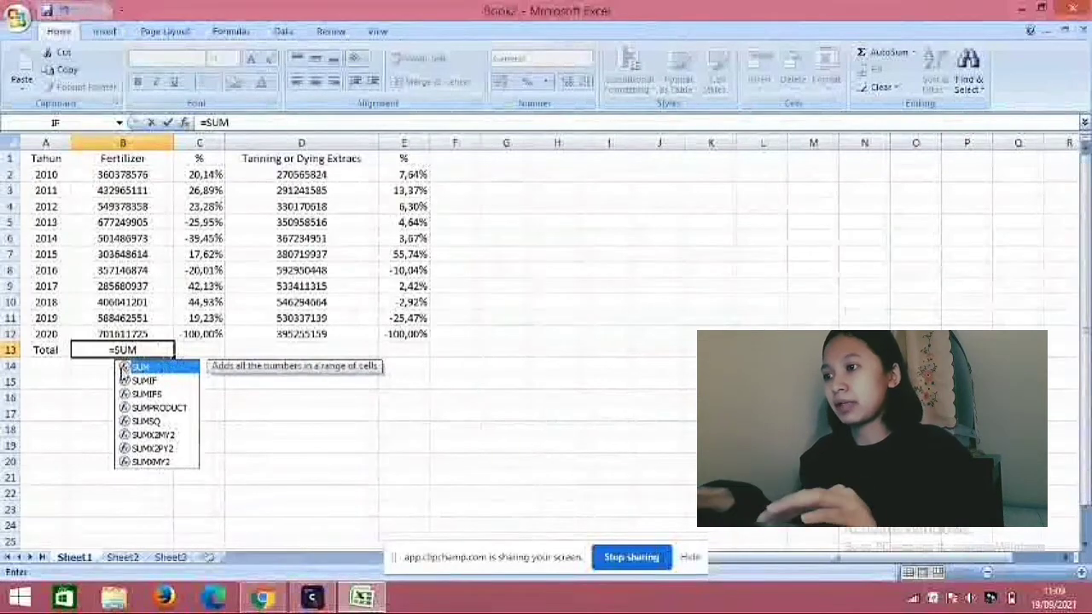
double_click(156, 370)
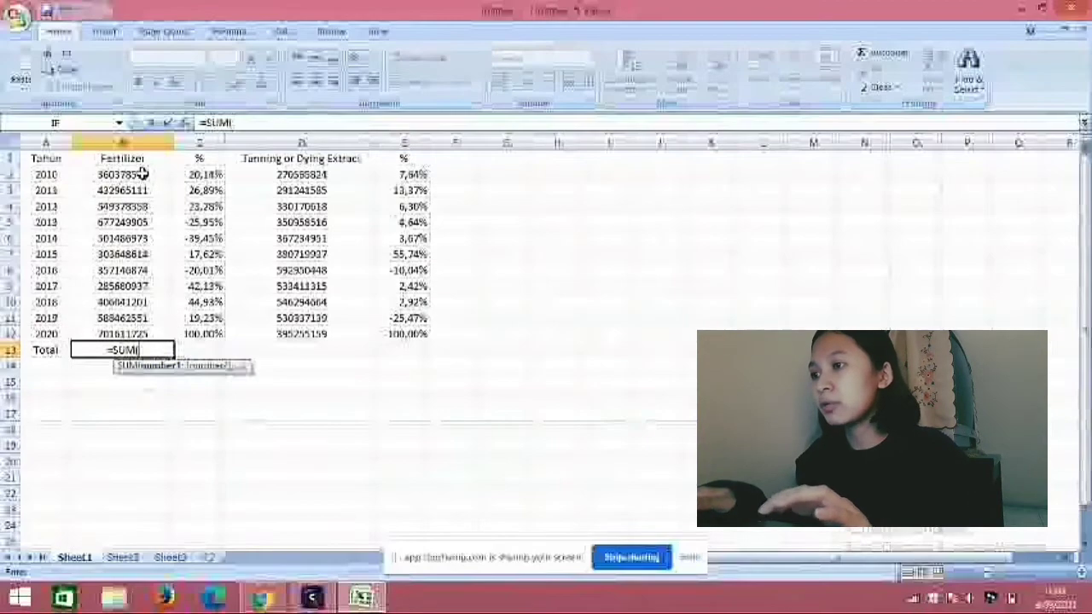
left_click(145, 175)
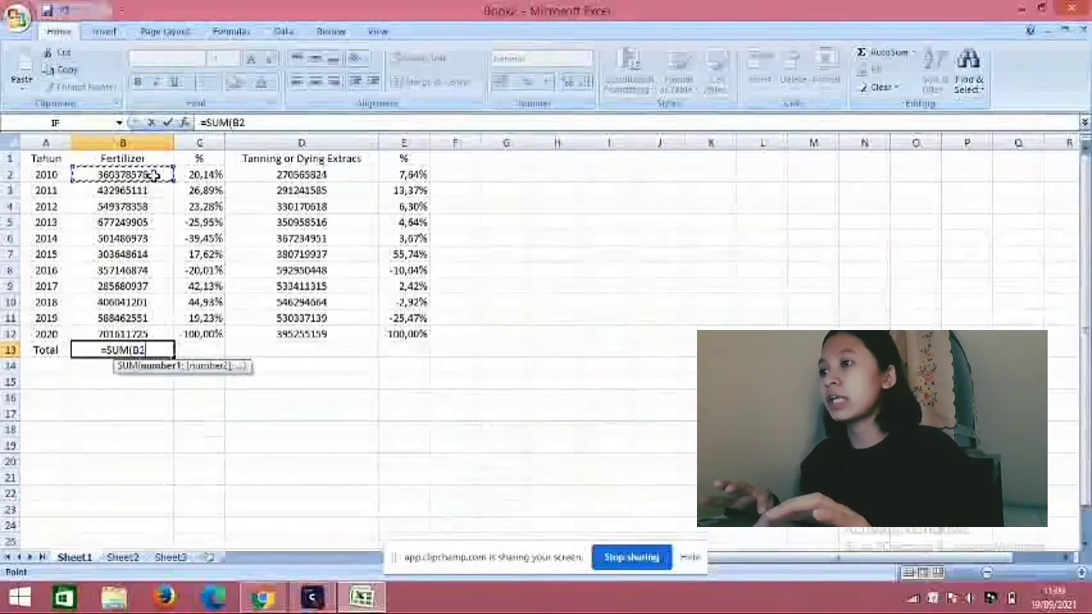
left_click_drag(154, 175, 153, 329)
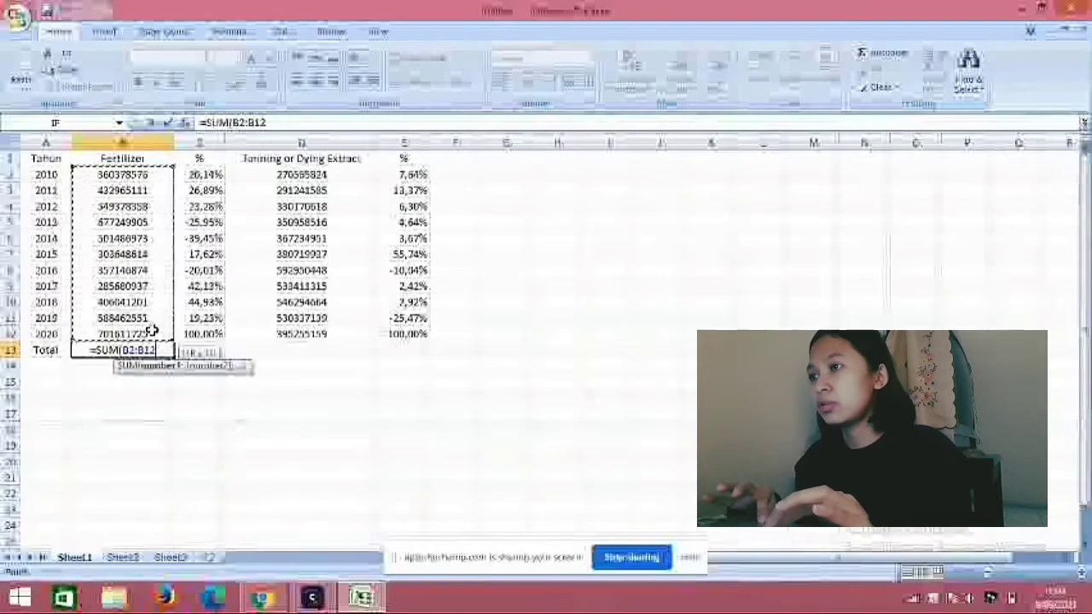
left_click_drag(152, 329, 152, 331)
type(")")
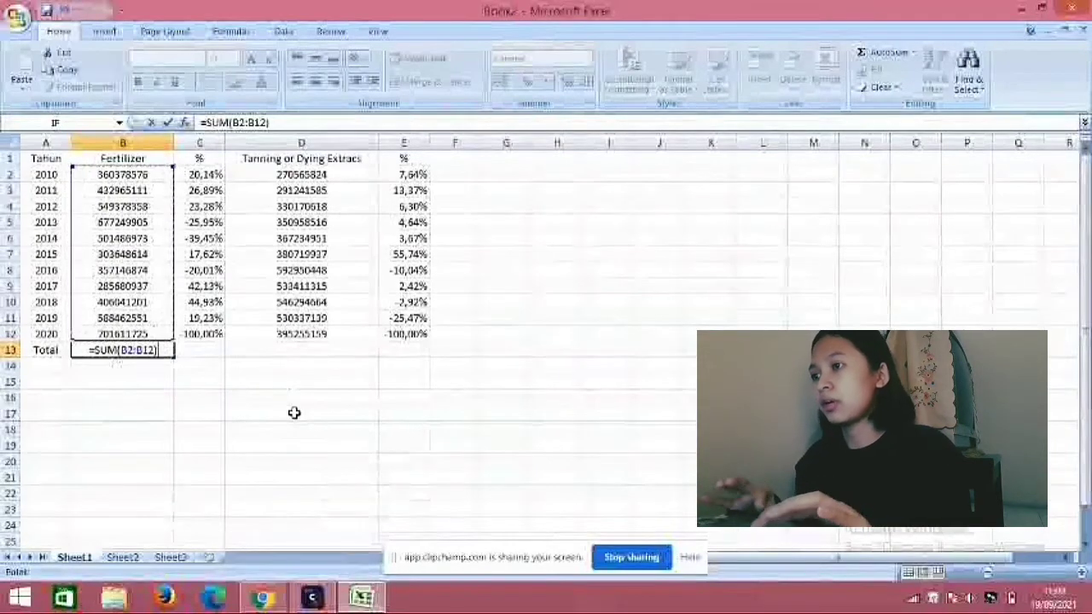
key("Return")
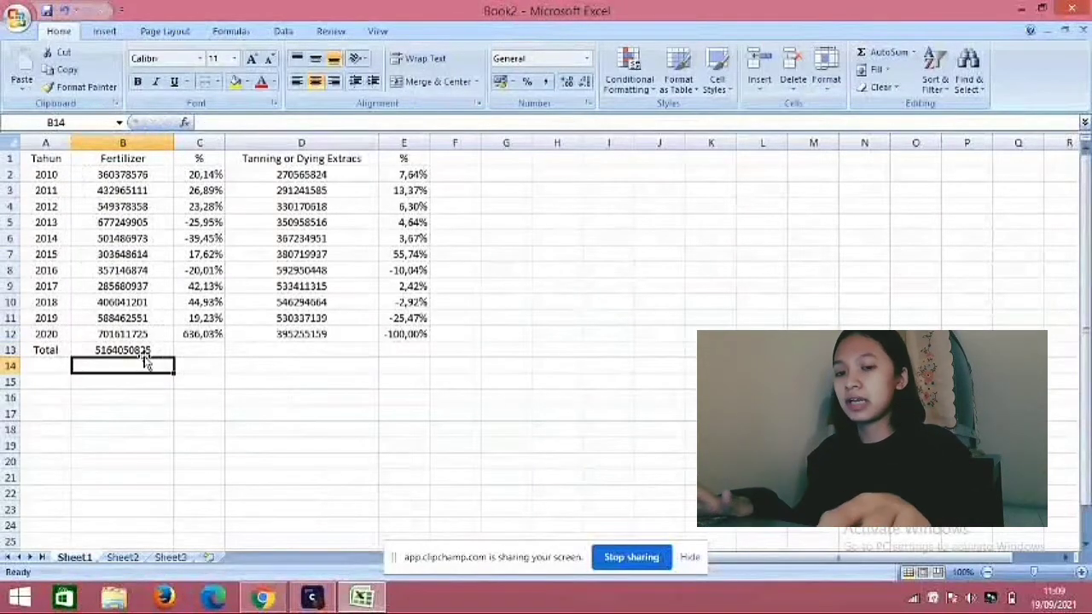
- Enter a SUM of C2:C12 in C13 to total the Fertilizer growth percentages
left_click(208, 353)
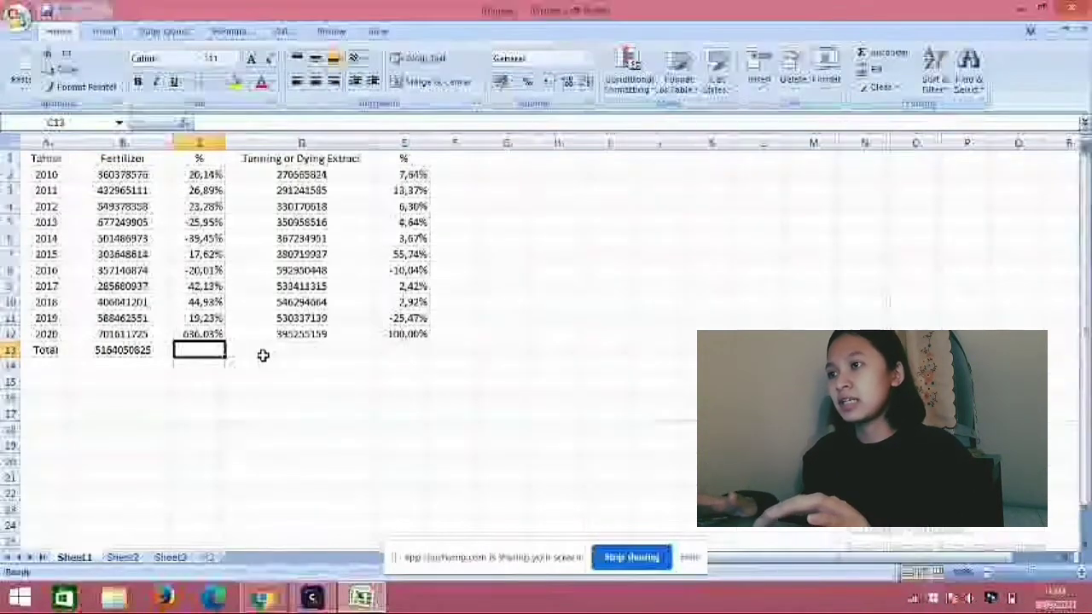
type("=SUM")
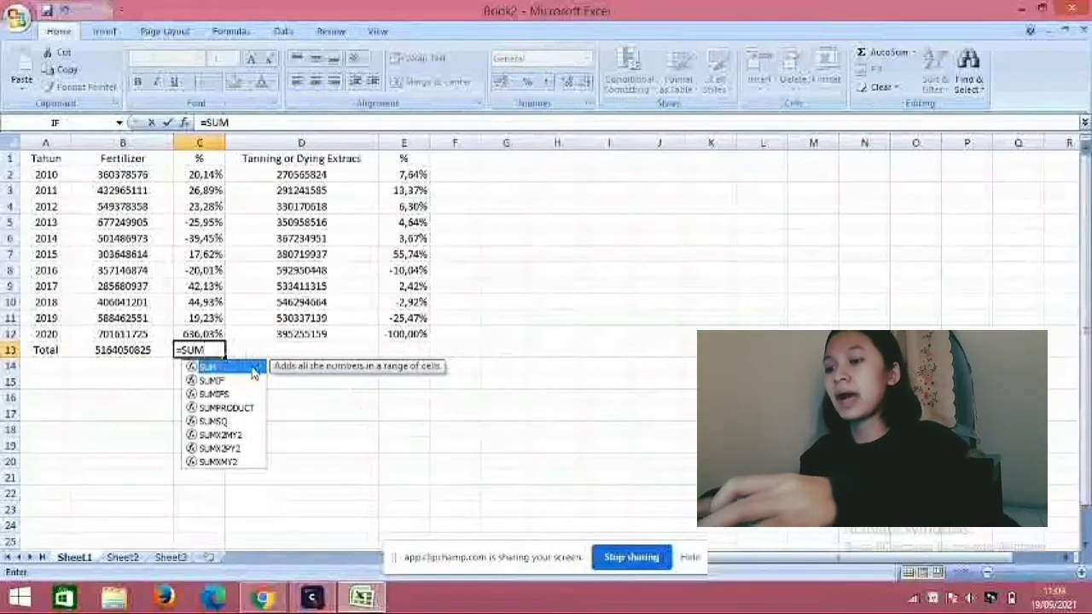
double_click(253, 373)
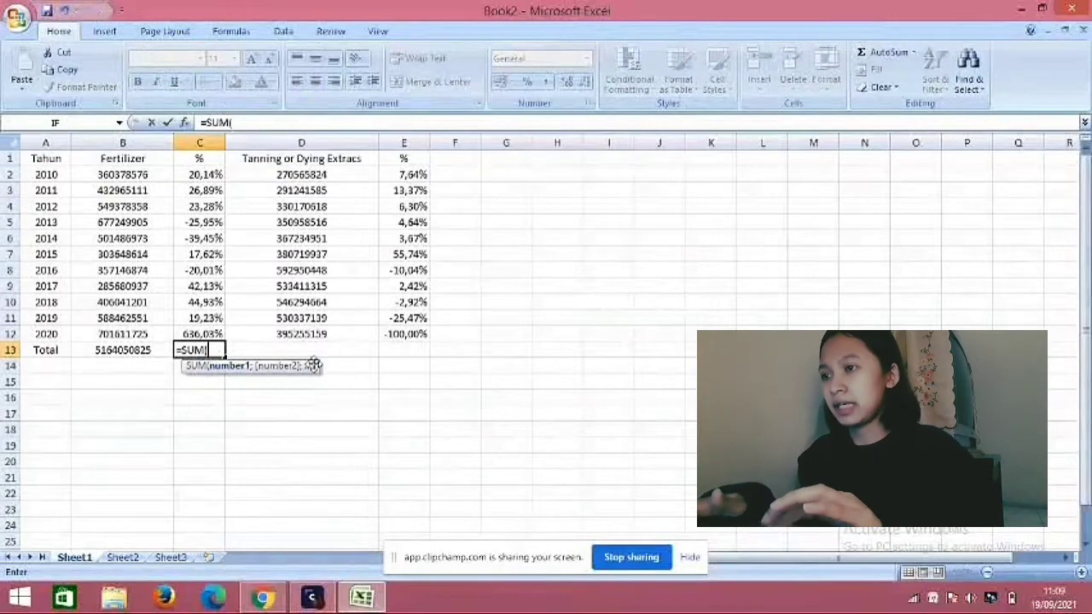
left_click(210, 176)
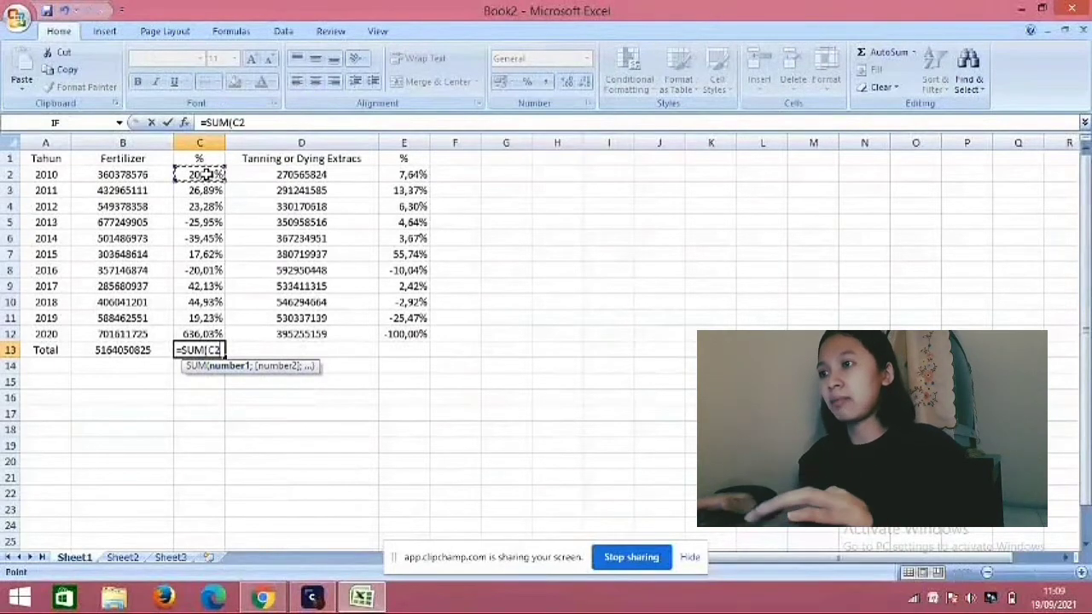
left_click(212, 271)
left_click(214, 318)
left_click(213, 303)
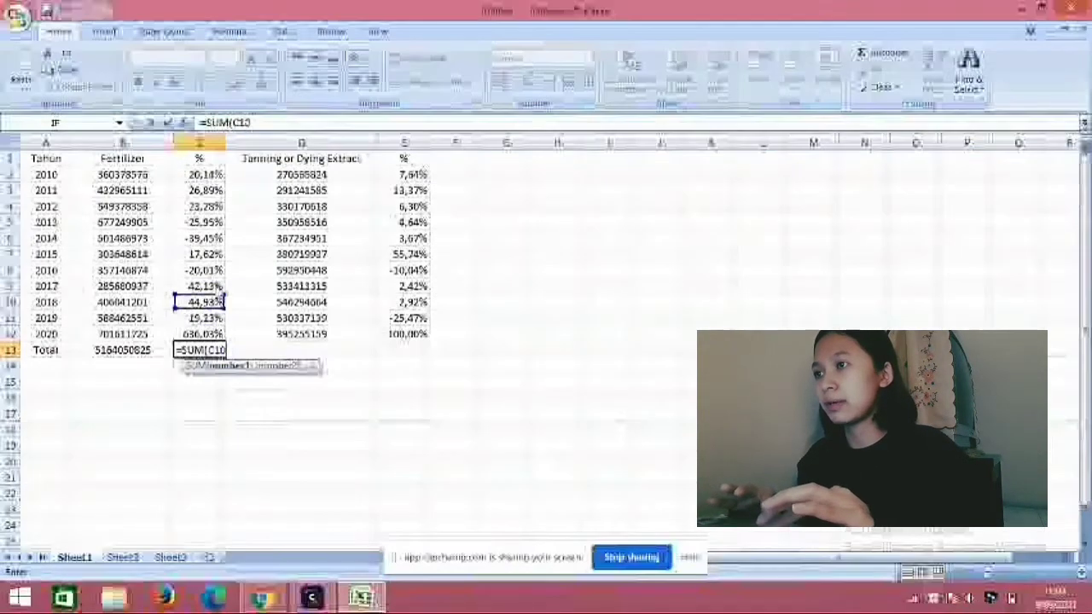
left_click(213, 190)
left_click(213, 175)
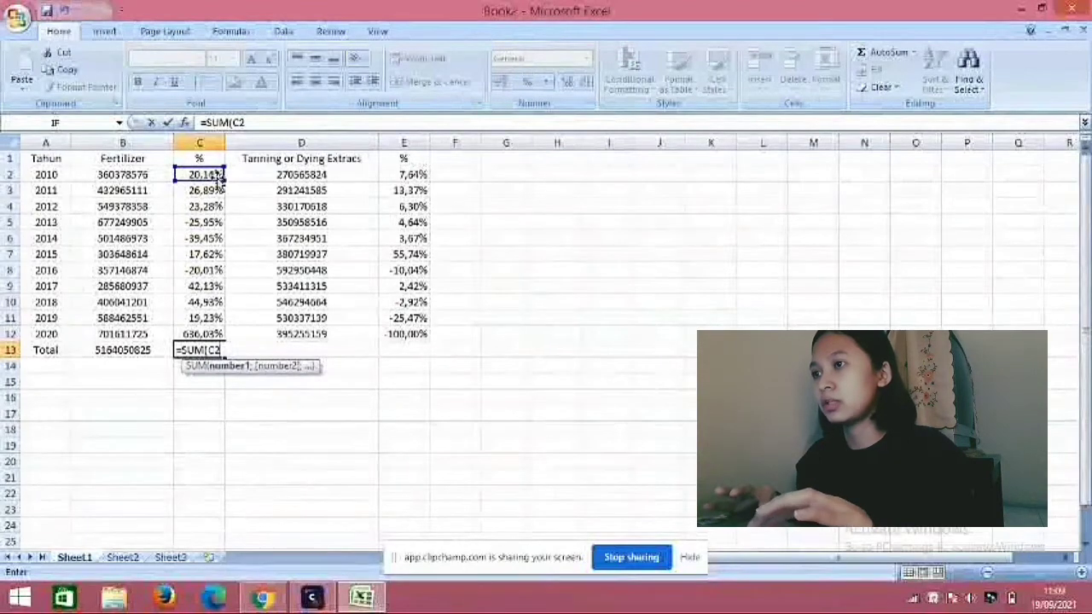
left_click_drag(219, 175, 221, 334)
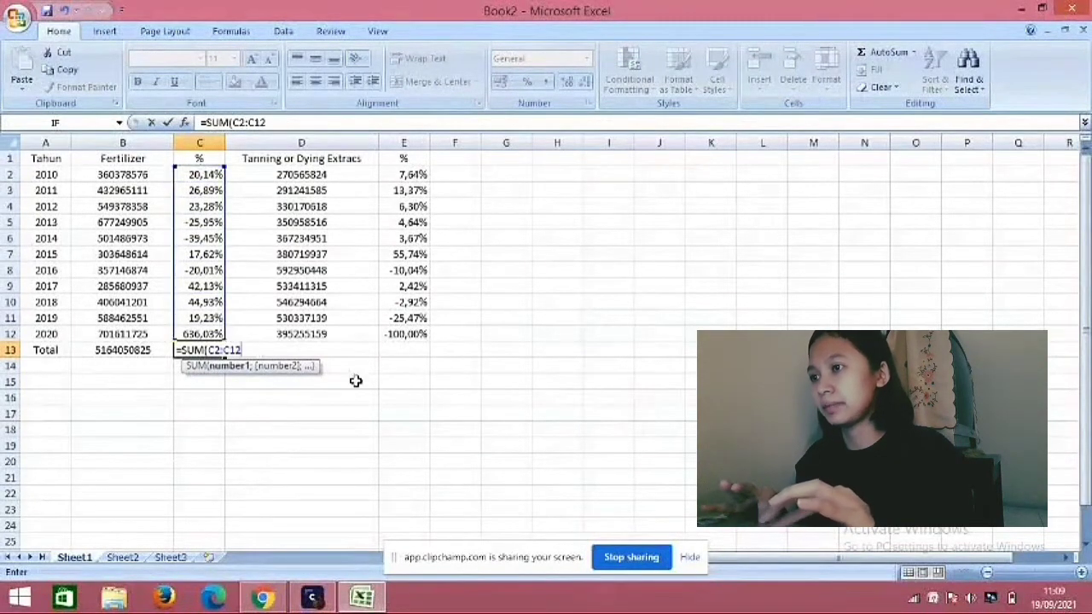
key("Return")
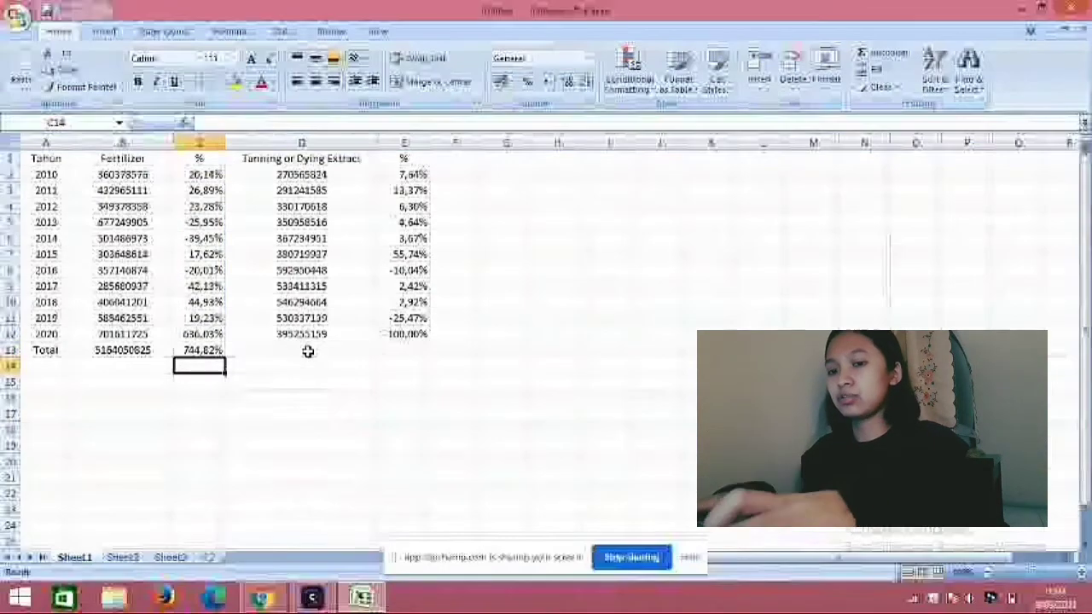
left_click(305, 351)
type("=")
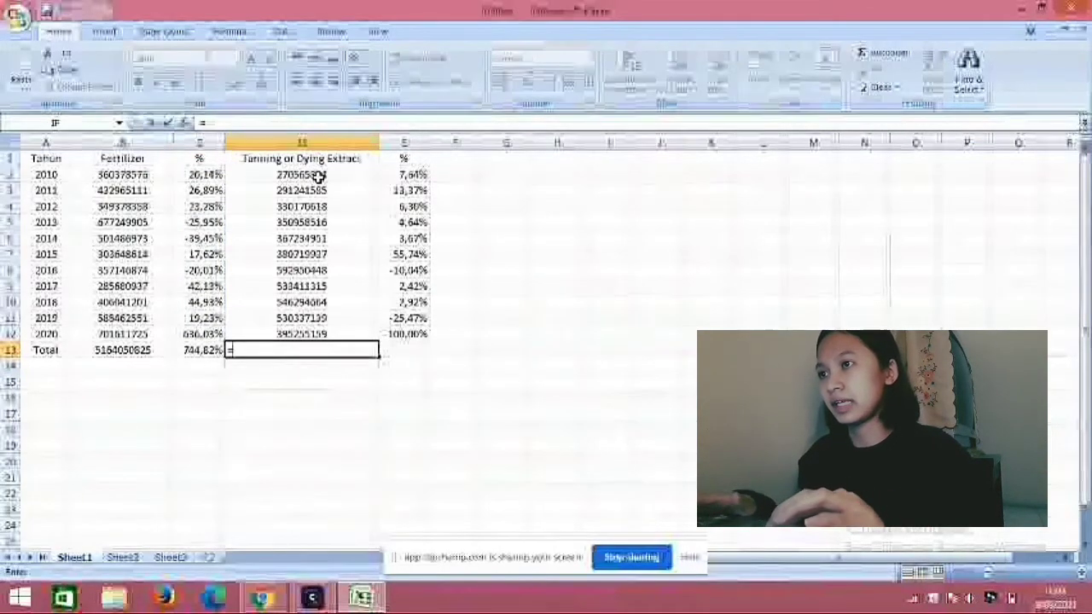
type("SUM(")
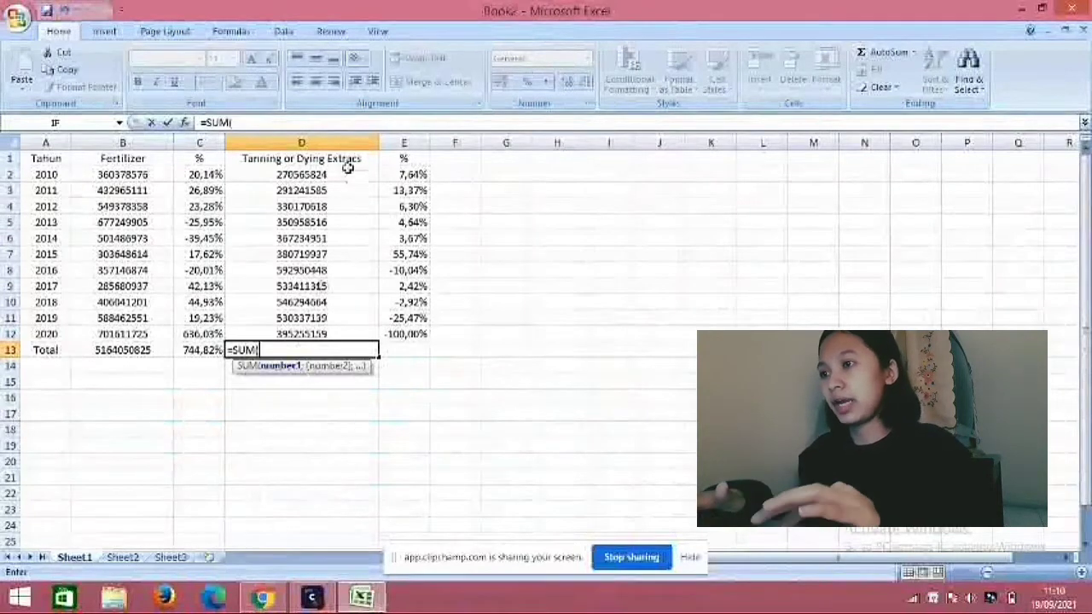
left_click_drag(348, 173, 337, 343)
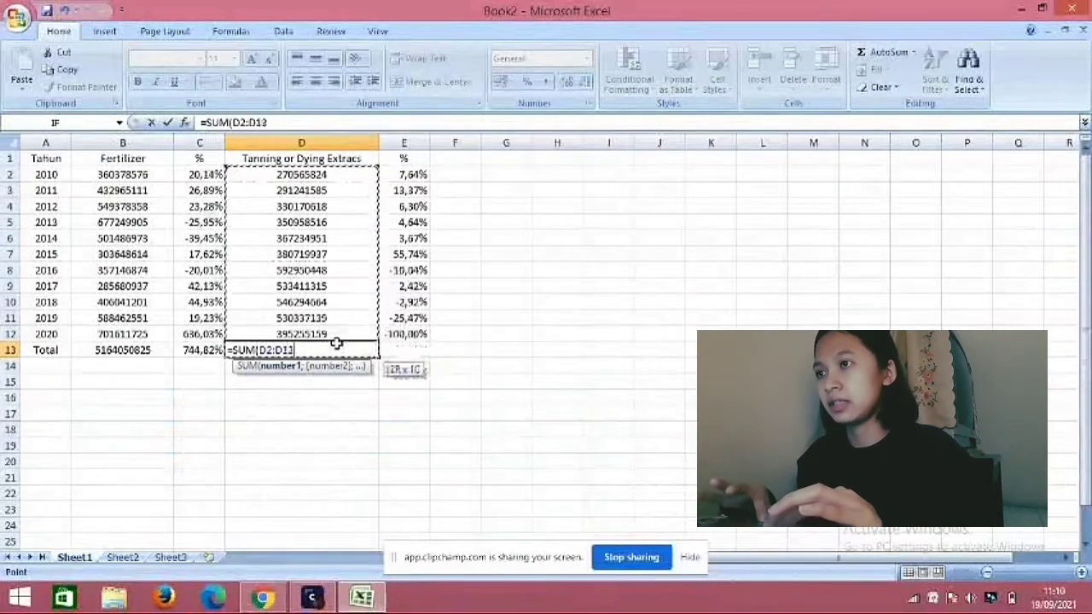
left_click(381, 367)
type(")")
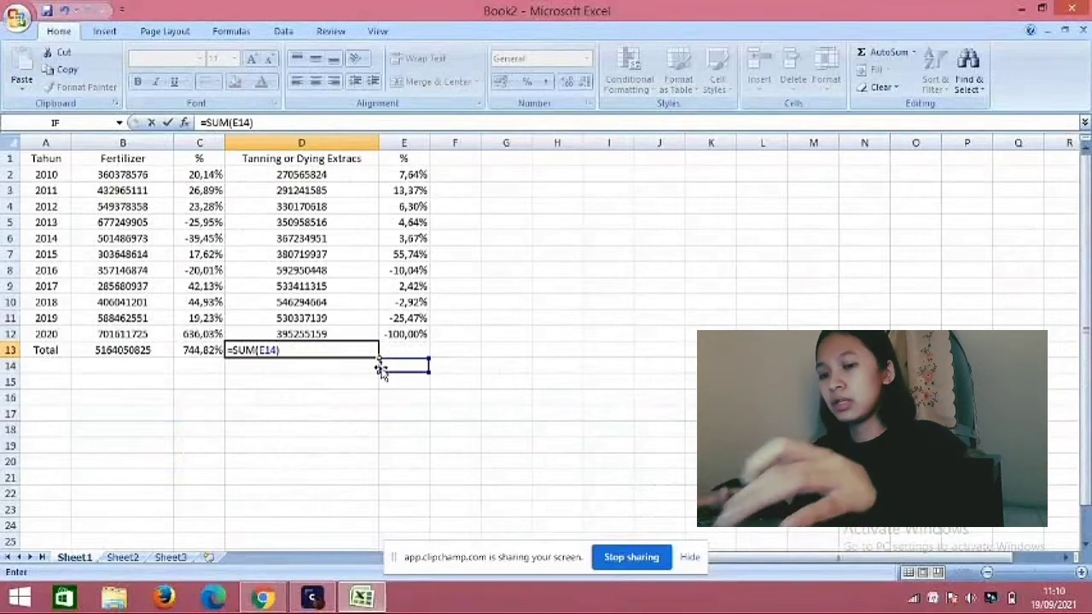
key("BackSpace")
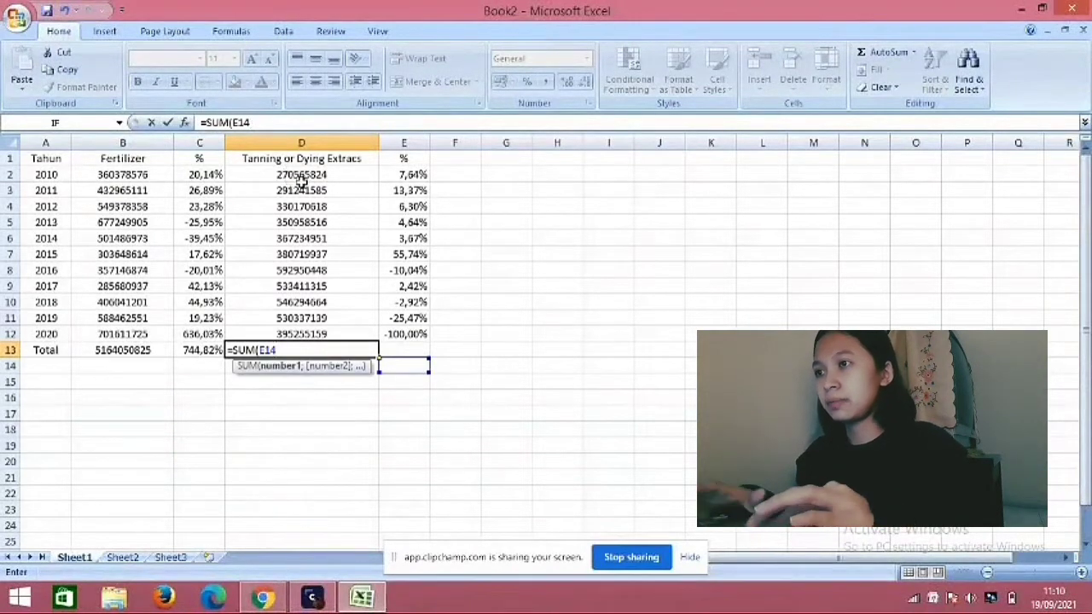
mouse_move(298, 177)
left_mouse_down()
mouse_move(300, 205)
mouse_move(301, 179)
left_mouse_up()
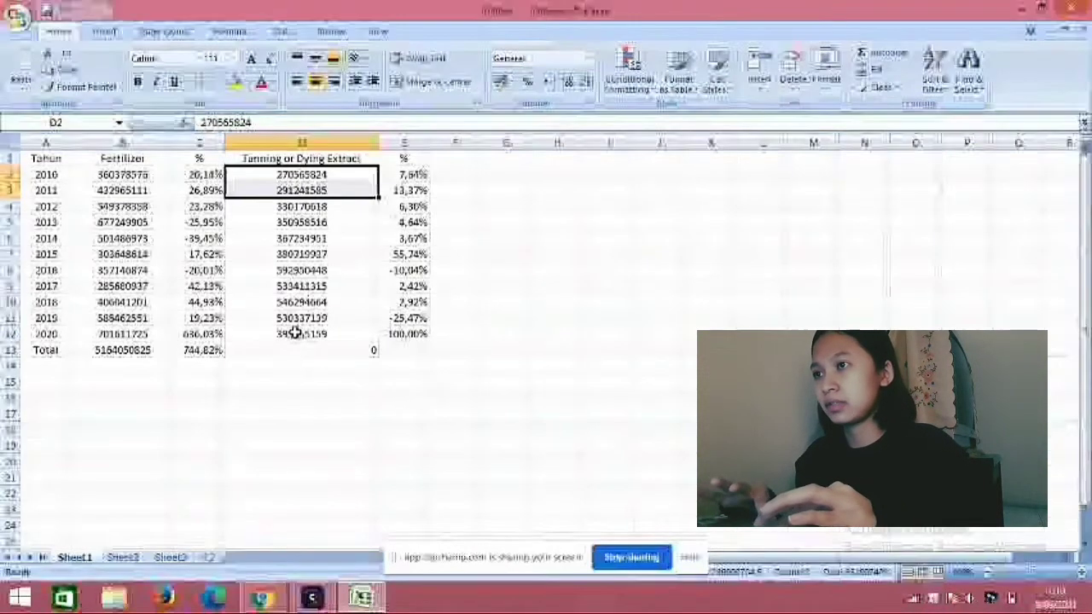
- Enter the formula =SUM(D2:D12) in D13 to total the Tanning or Dying Extracs values
left_click(300, 349)
key("Delete")
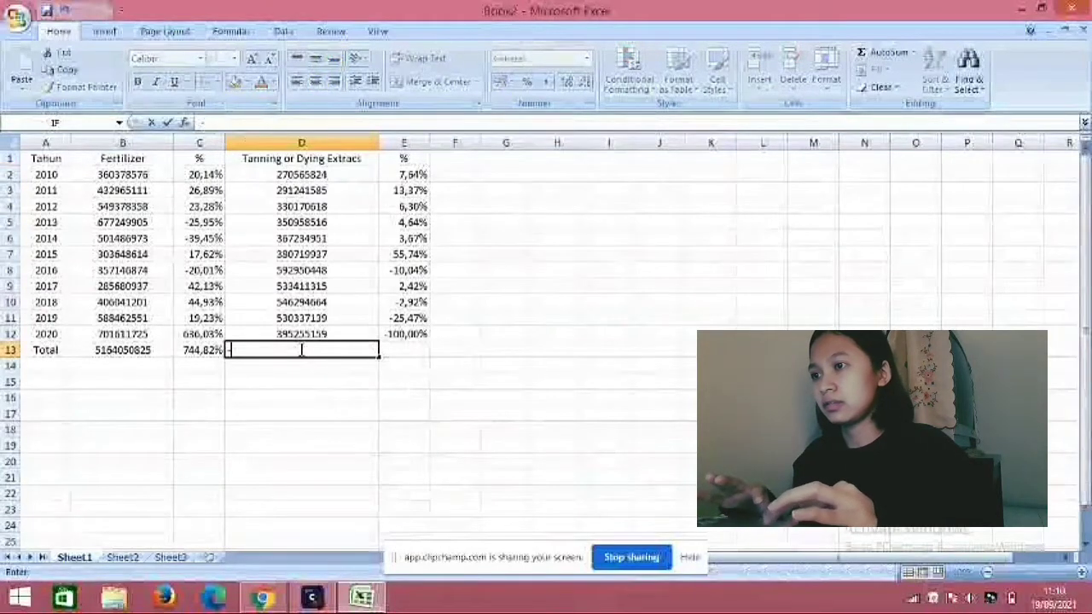
type("=SUM")
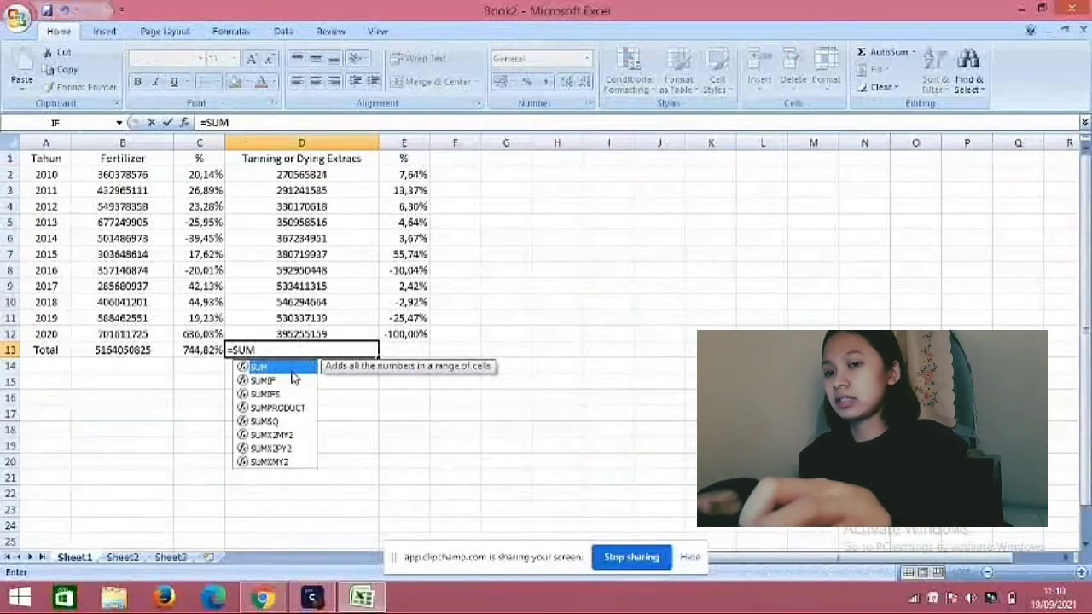
type("(")
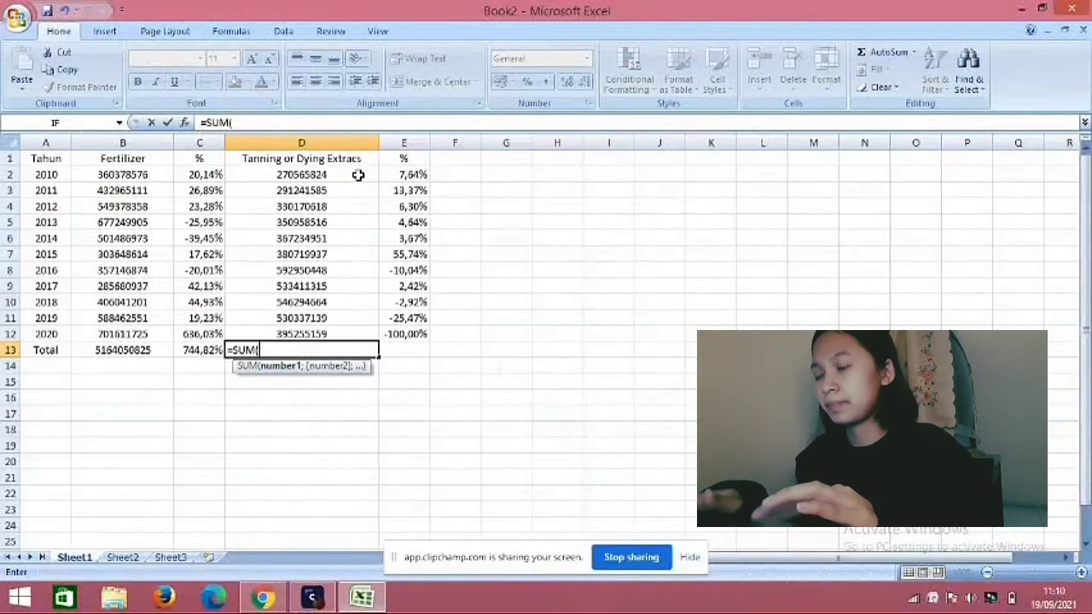
left_click_drag(358, 175, 372, 331)
type(")")
left_click(446, 358)
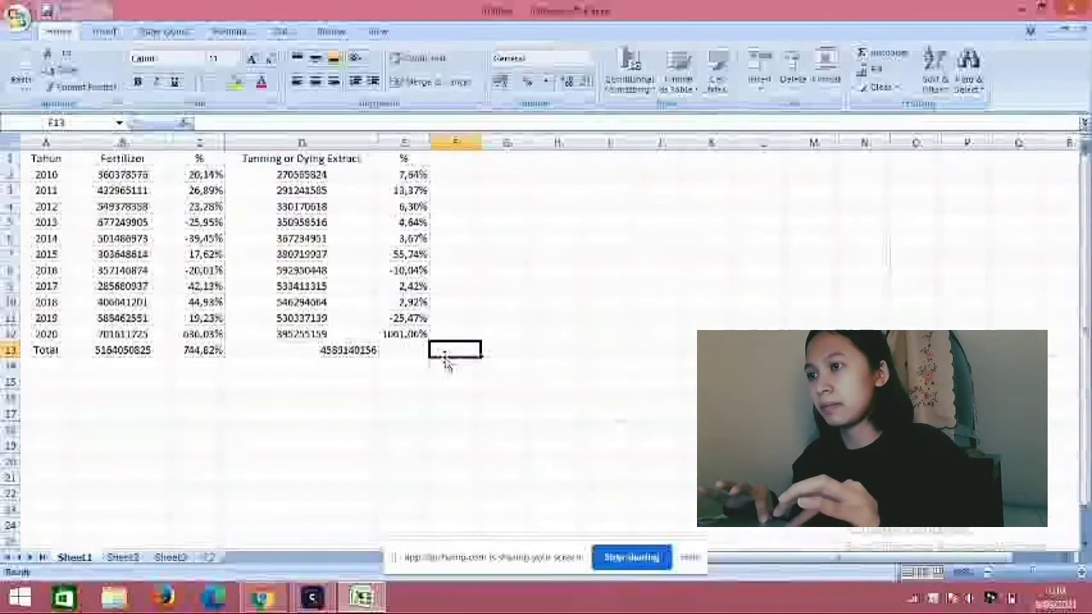
left_click(346, 348)
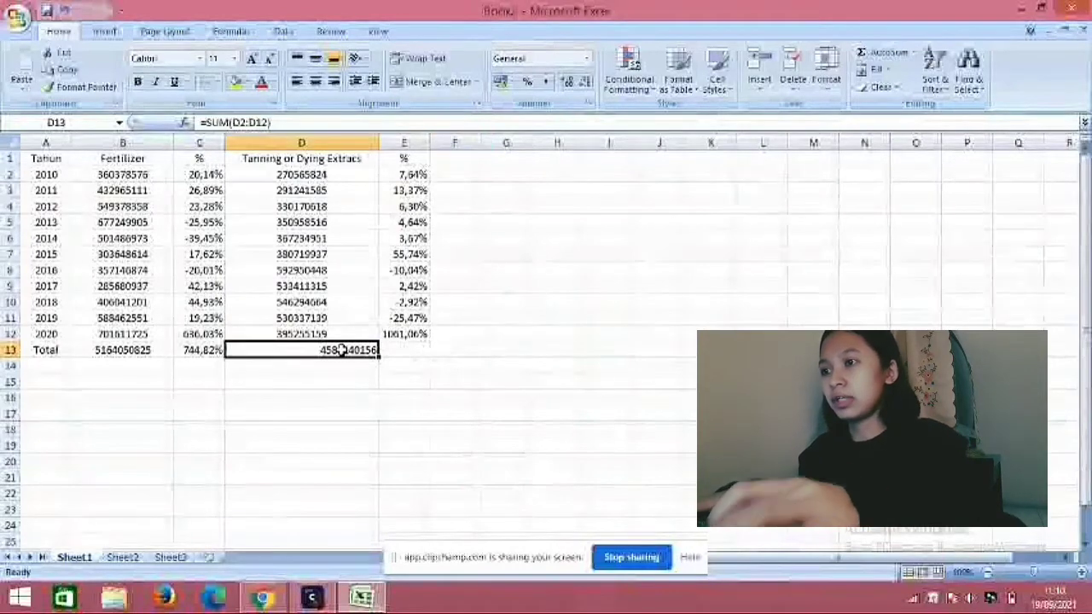
- Enter the formula =SUM(E2:E12) in E13 to total the Tanning or Dying Extracs growth percentages
left_click(406, 357)
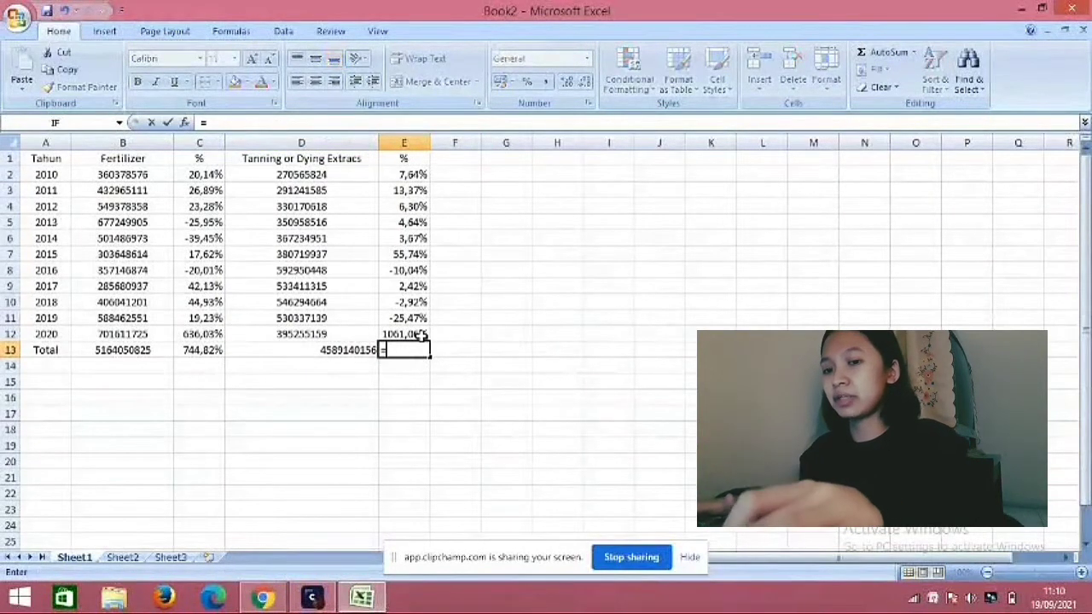
type("=SUM")
double_click(416, 367)
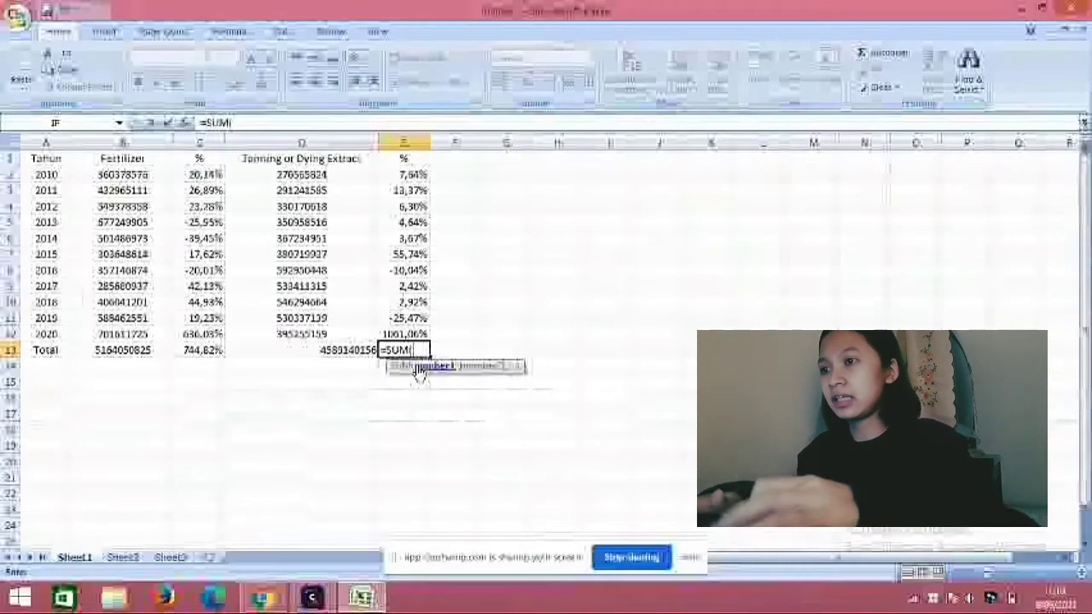
left_click(411, 174)
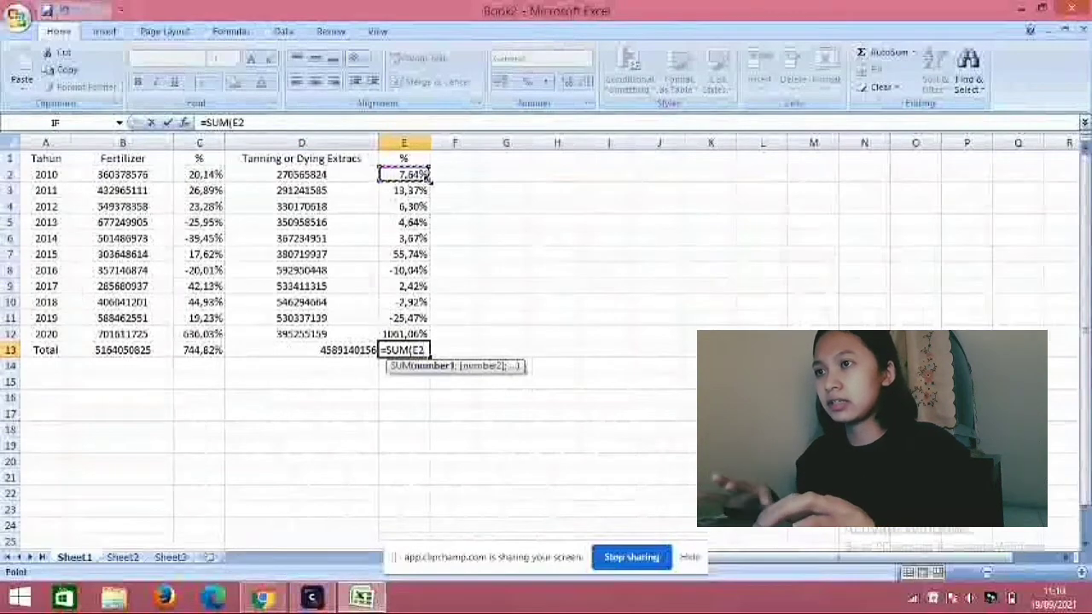
left_click_drag(412, 175, 420, 334)
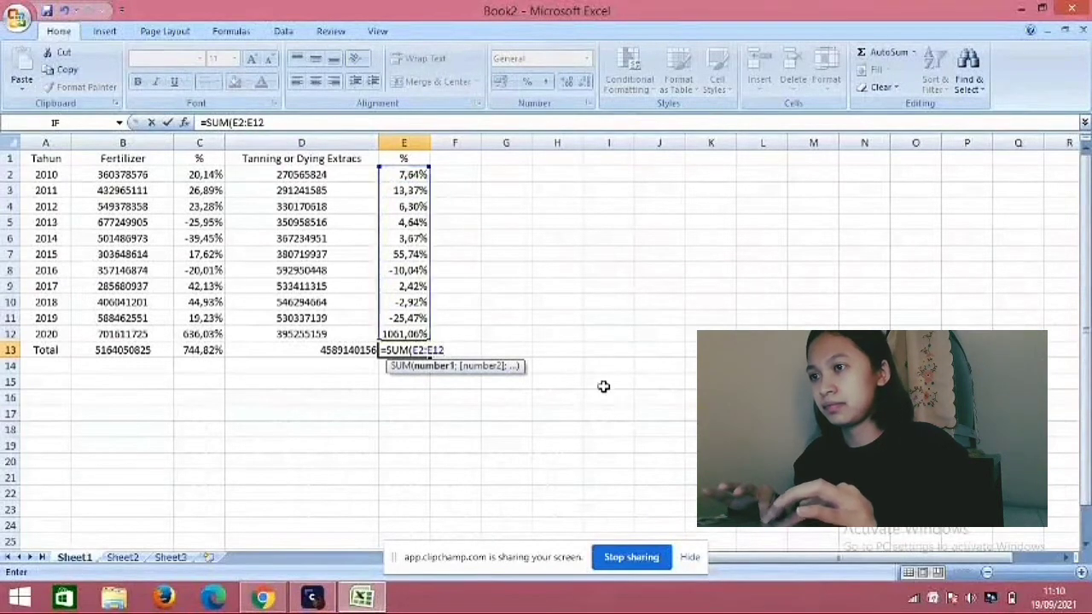
key("Return")
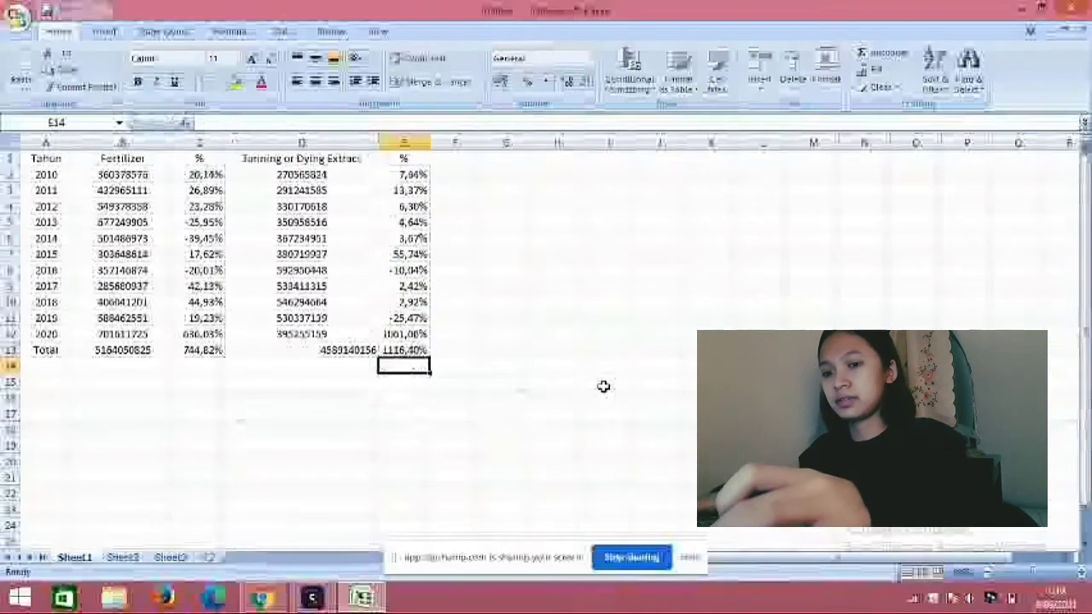
- Center the Tanning or Dying Extracs total in D13 horizontally
left_click(348, 355)
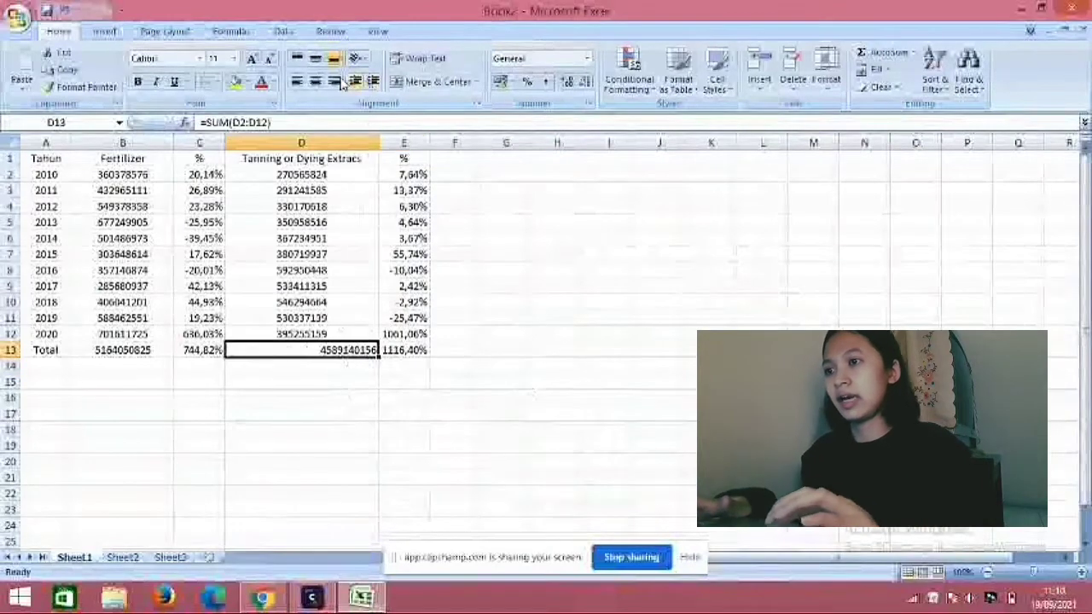
left_click(151, 444)
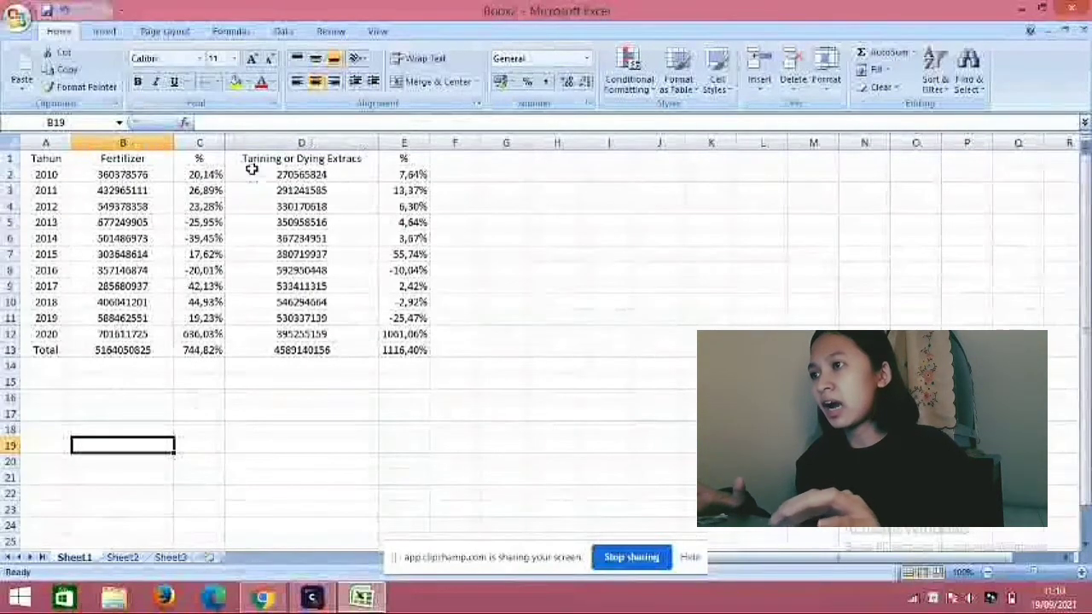
- Apply Comma Style with no decimal places to the Fertilizer values and their total in B2:B13
left_click(145, 175)
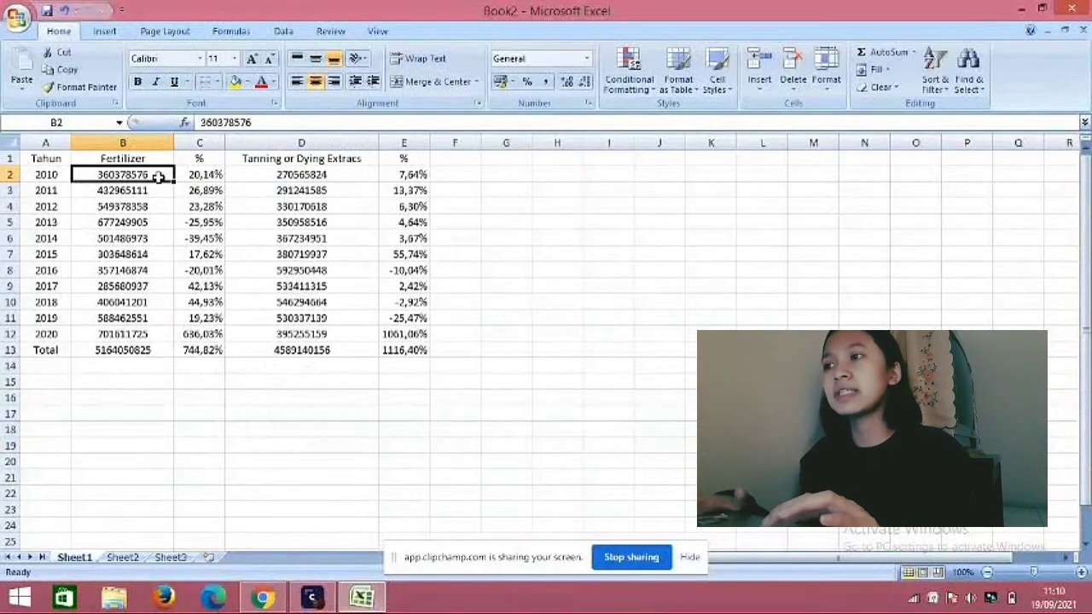
left_click_drag(157, 174, 157, 352)
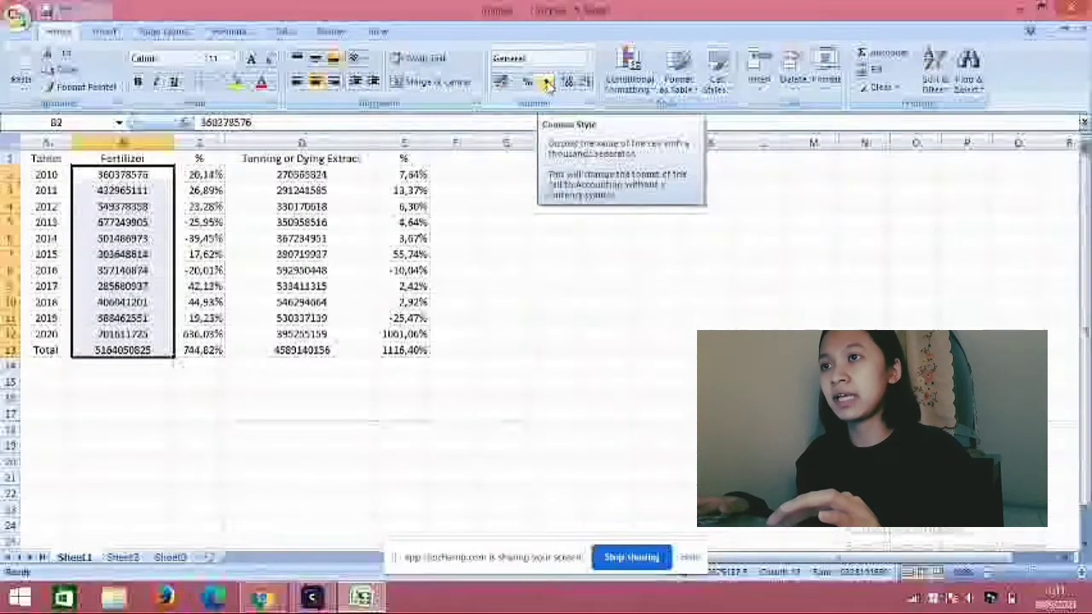
left_click(547, 82)
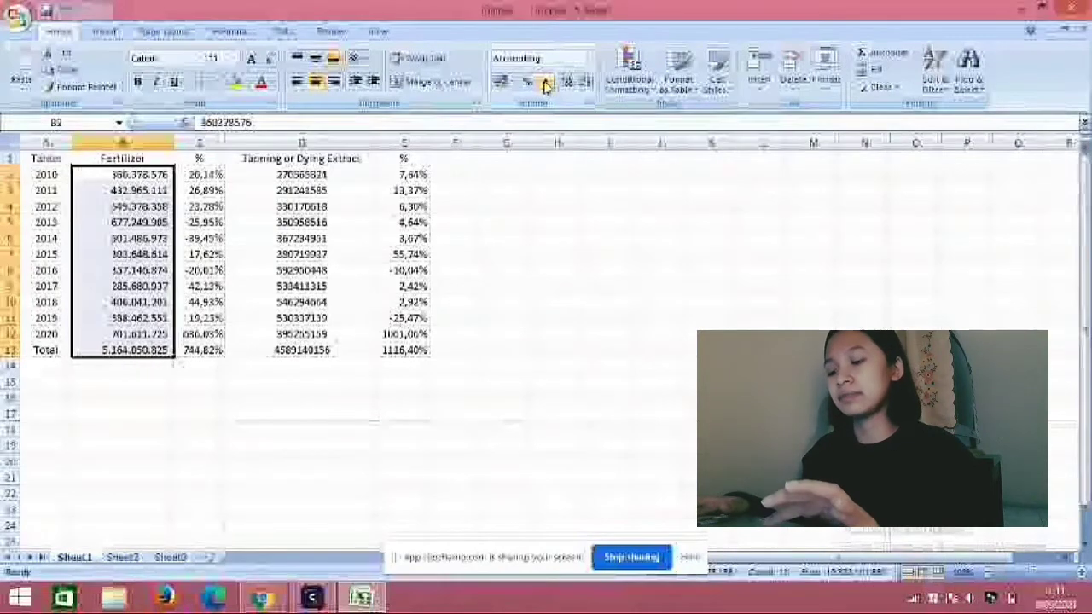
left_click(215, 317)
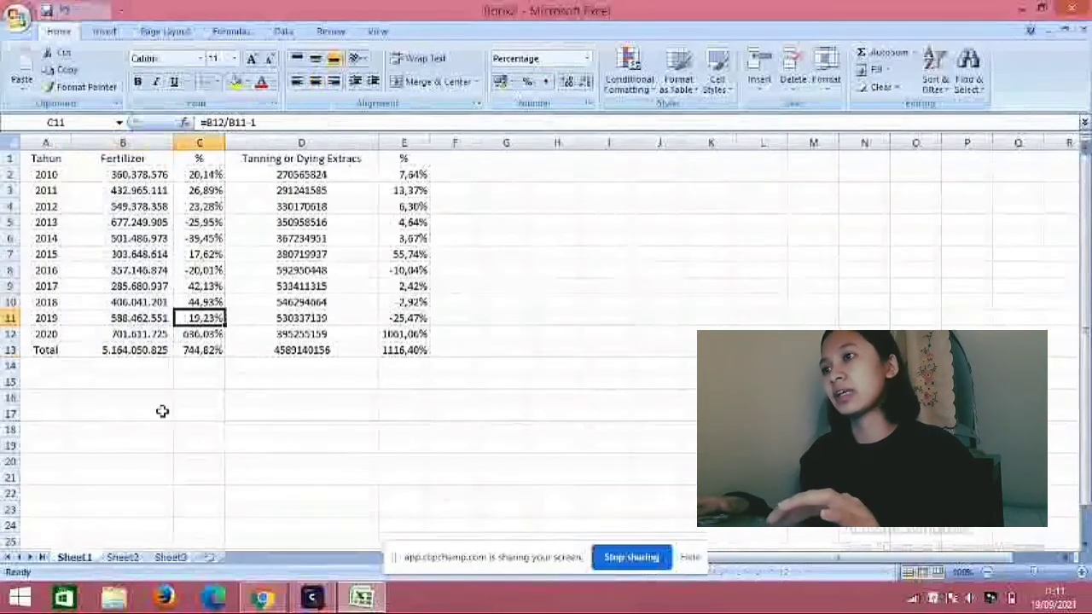
- Apply Comma Style with no decimal places to the Tanning or Dying Extracs values and total in D2:D13
left_click(285, 177)
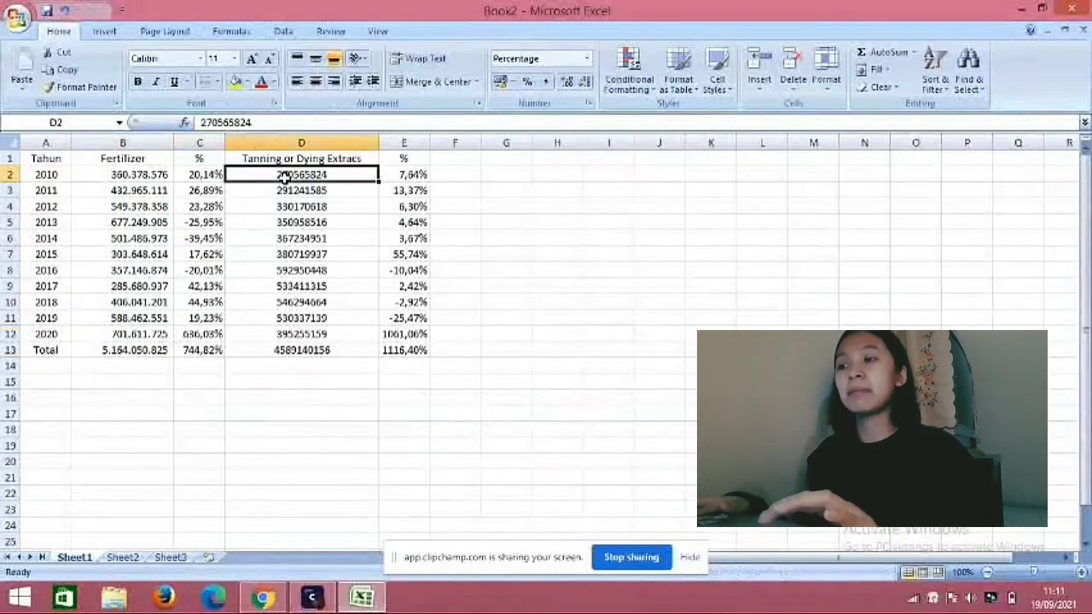
left_click_drag(346, 174, 347, 348)
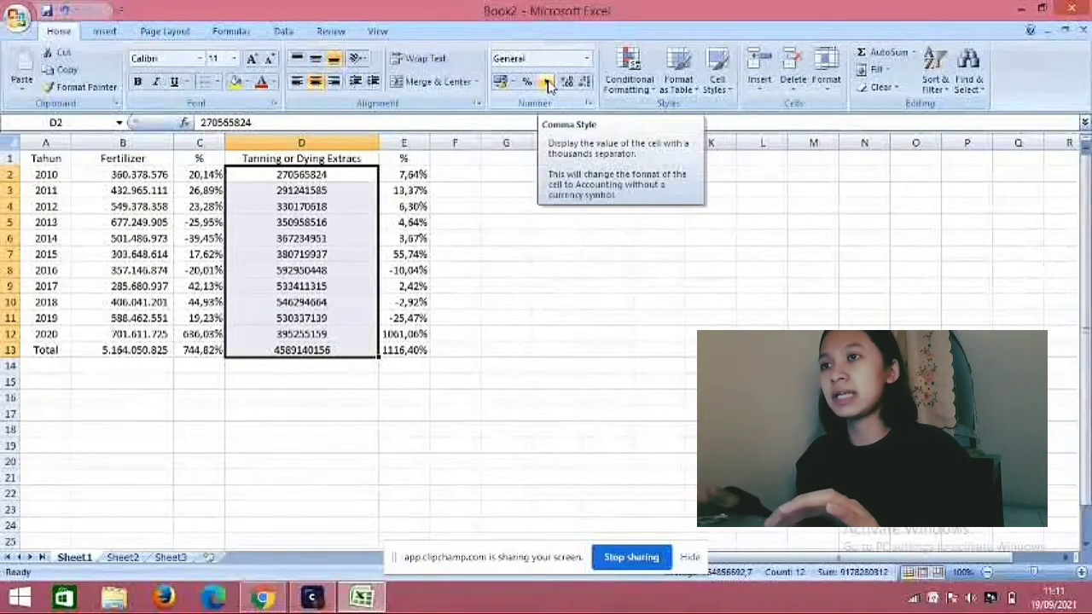
left_click(548, 83)
left_click(489, 300)
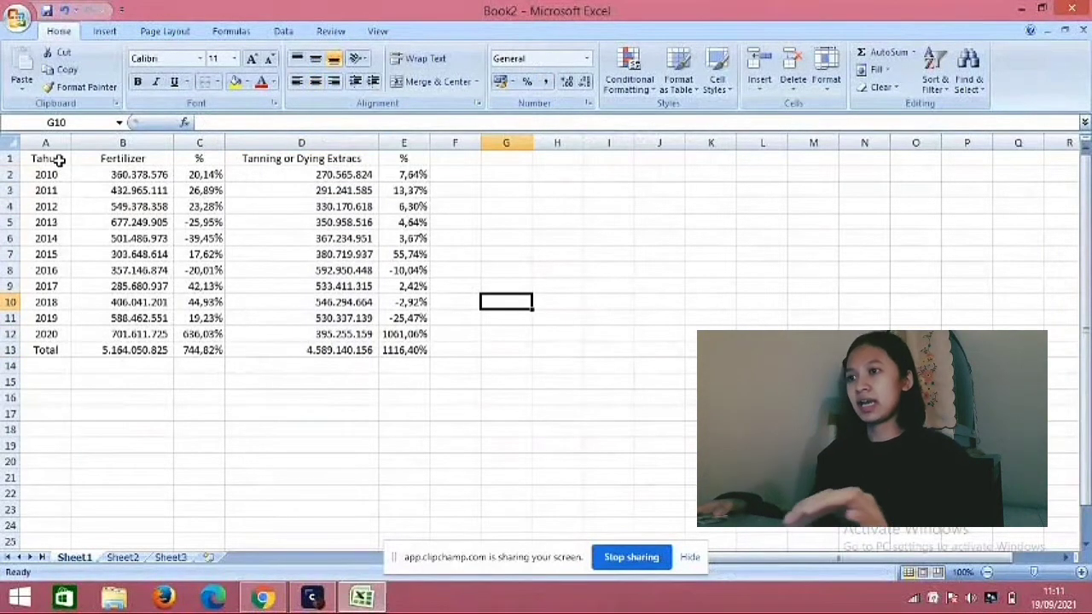
left_click(127, 378)
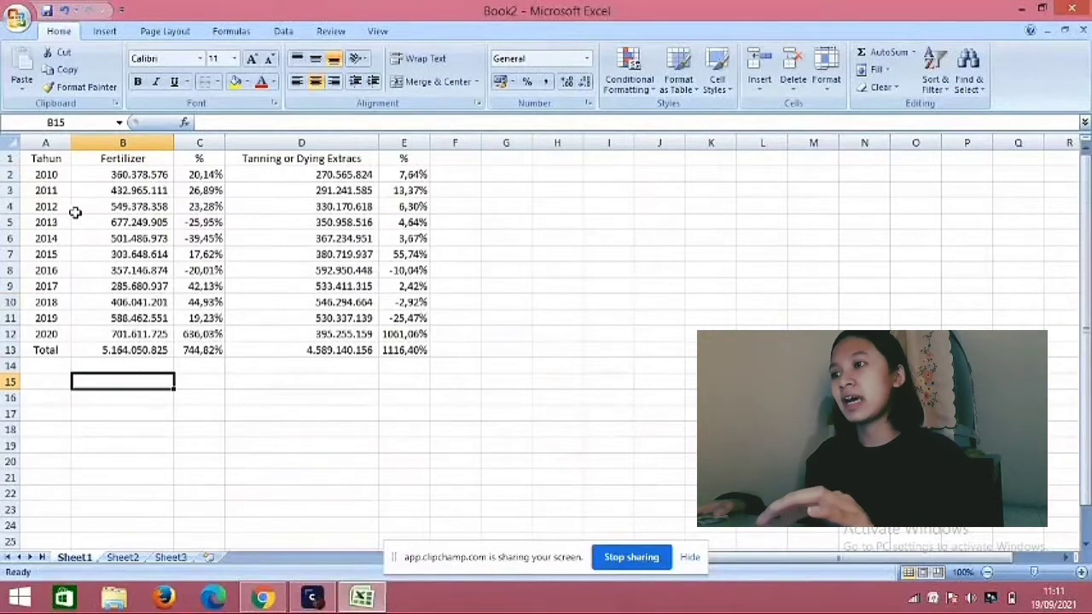
left_click(60, 158)
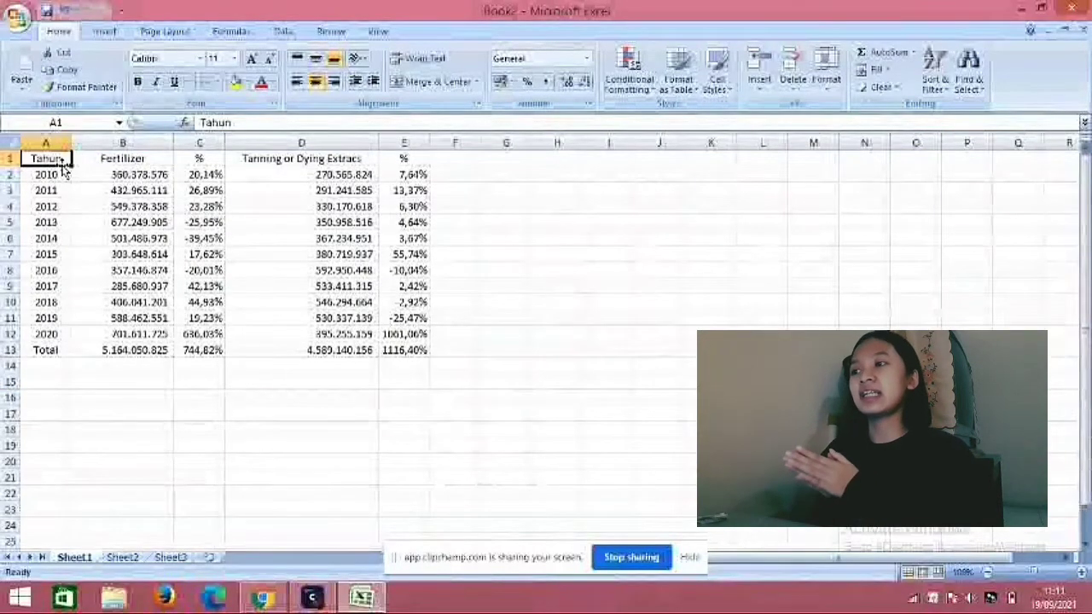
left_click(99, 239)
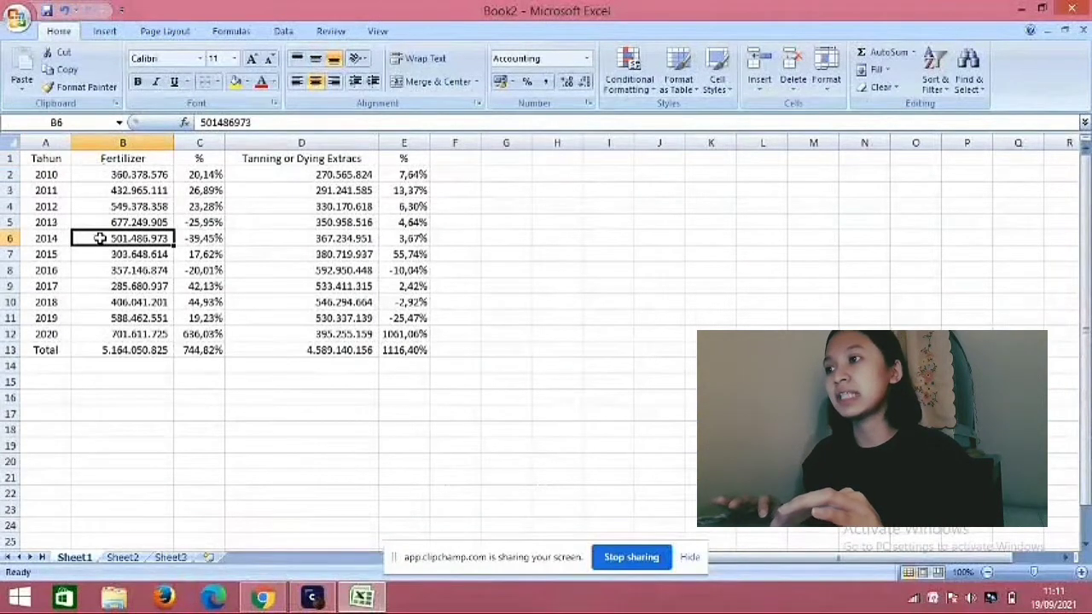
left_click(47, 159)
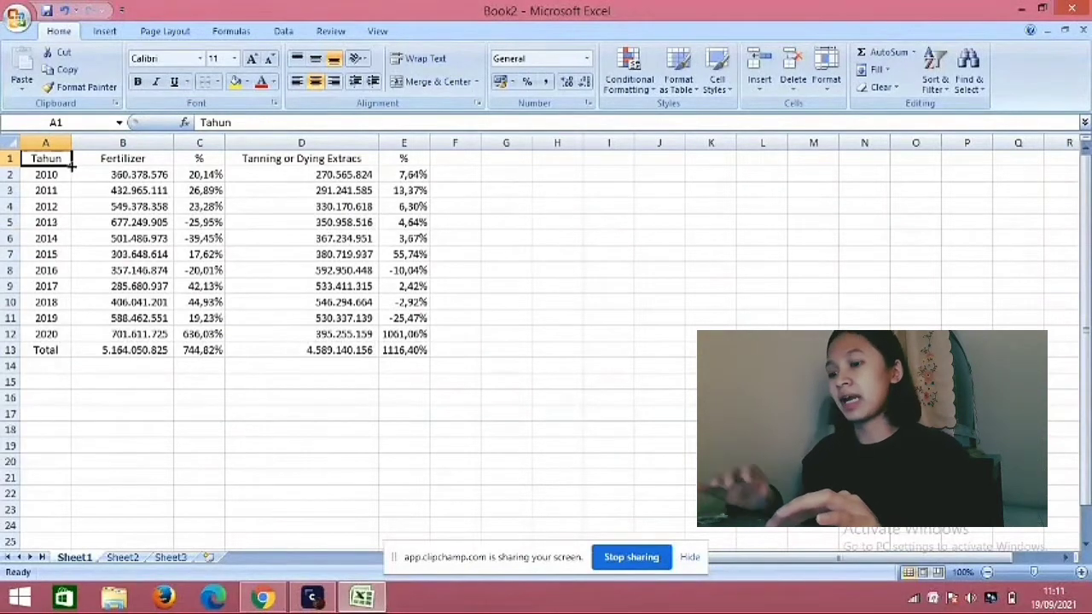
mouse_move(72, 165)
left_mouse_down()
mouse_move(75, 214)
mouse_move(91, 160)
mouse_move(74, 164)
left_mouse_up()
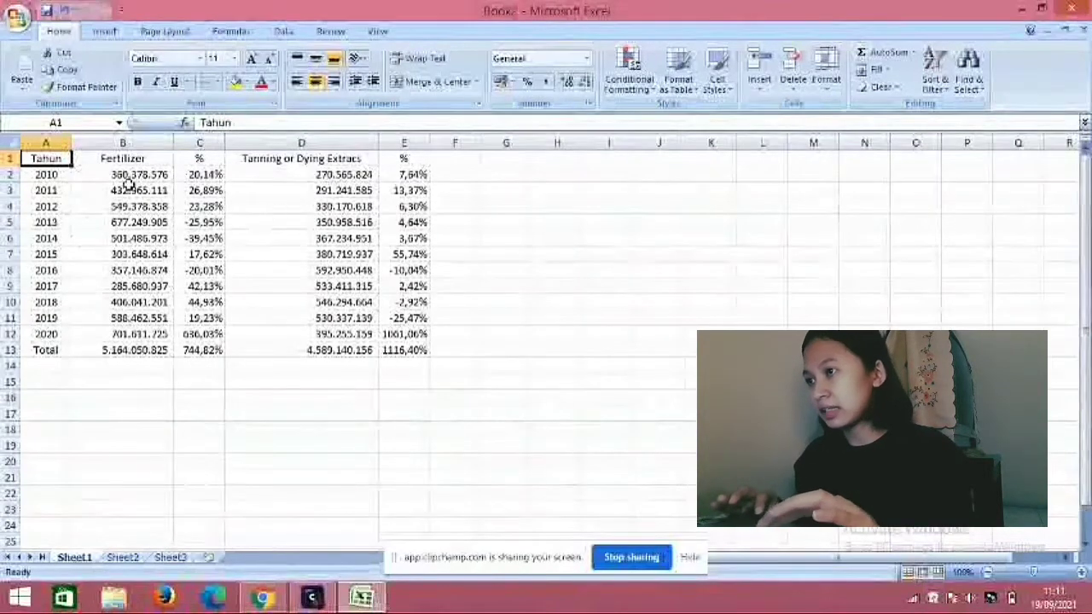
- Apply All Borders to the whole table from A1 to E13
left_click_drag(47, 159, 408, 352)
right_click(271, 258)
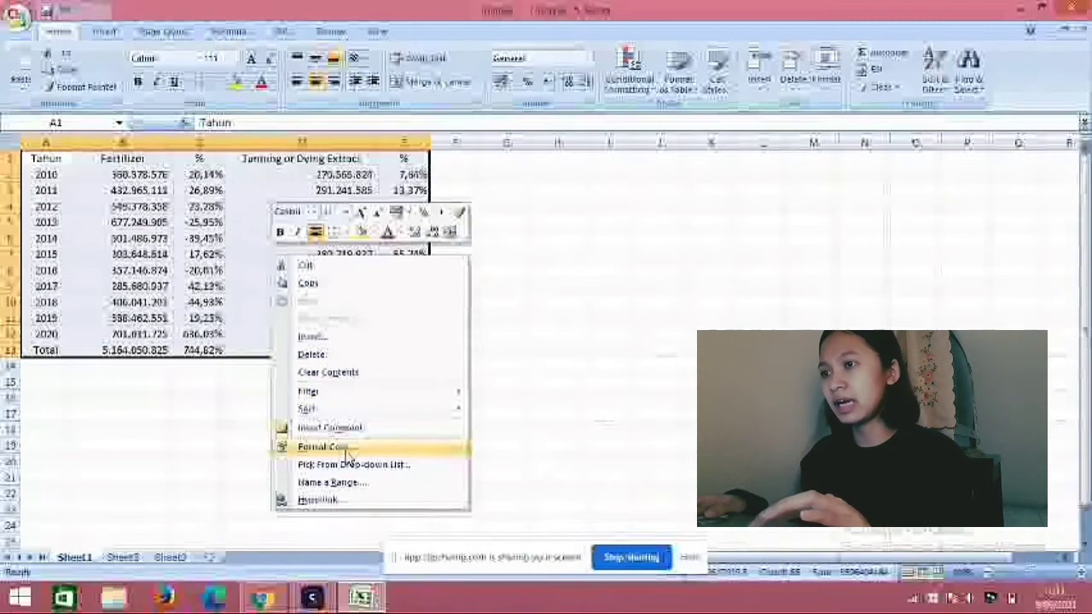
left_click(346, 233)
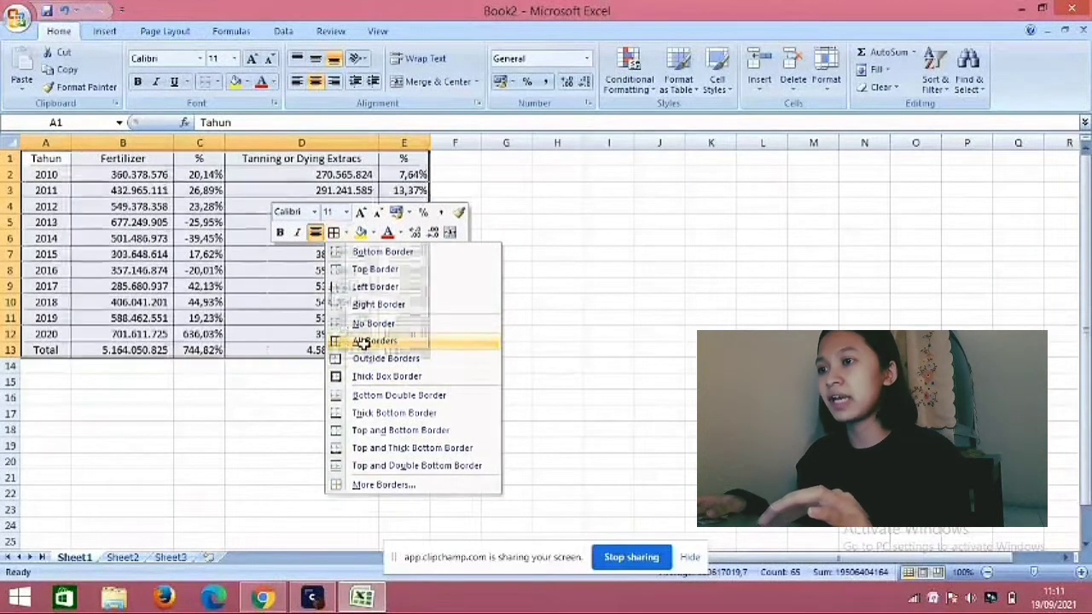
left_click(368, 341)
left_click(183, 370)
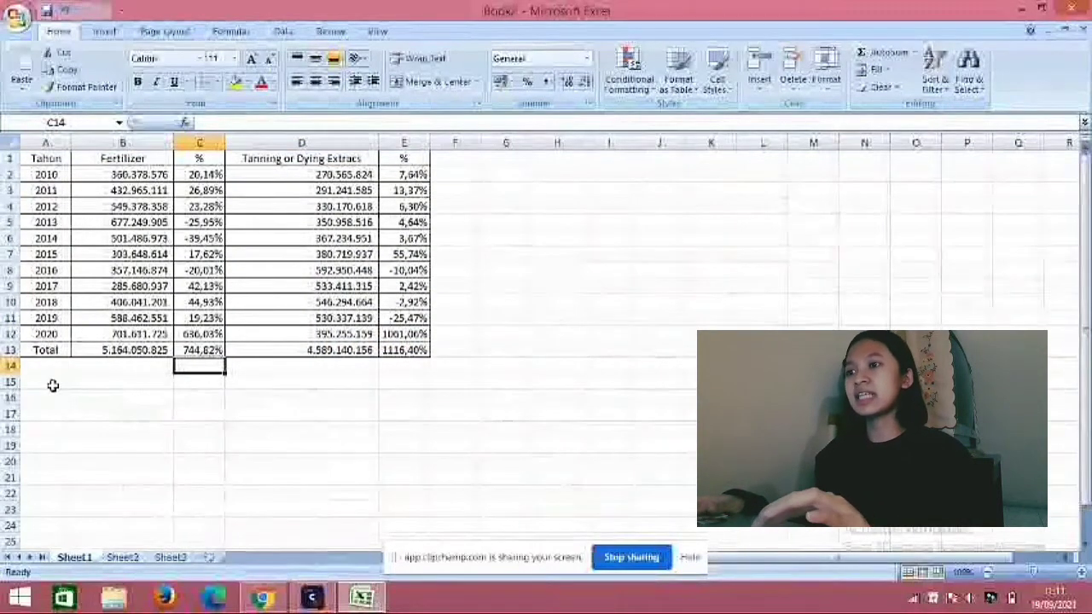
left_click(53, 383)
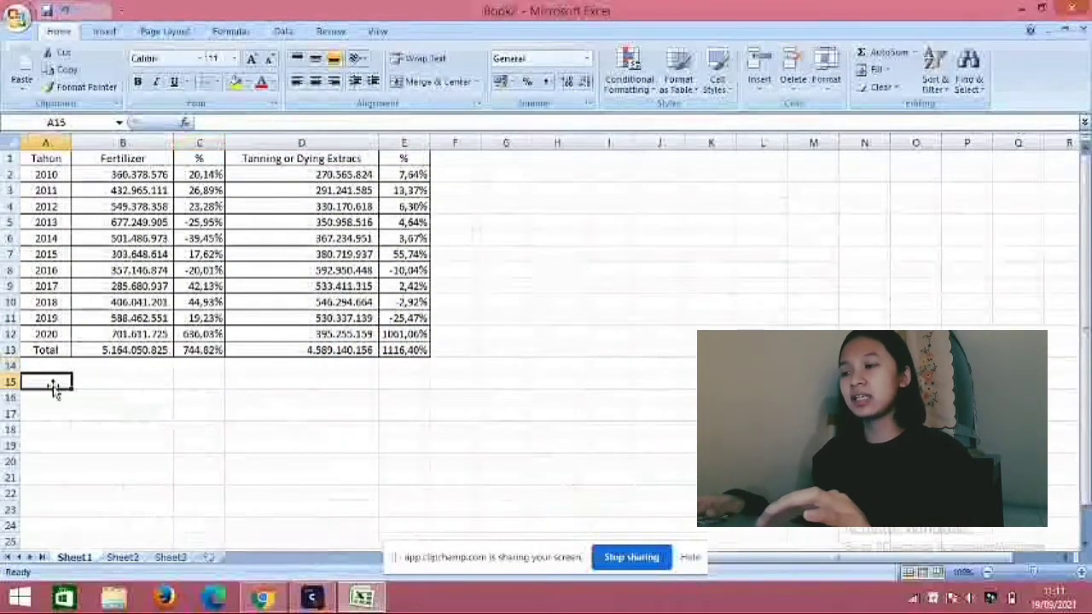
mouse_move(1085, 307)
left_mouse_down()
mouse_move(1085, 325)
mouse_move(1085, 307)
left_mouse_up()
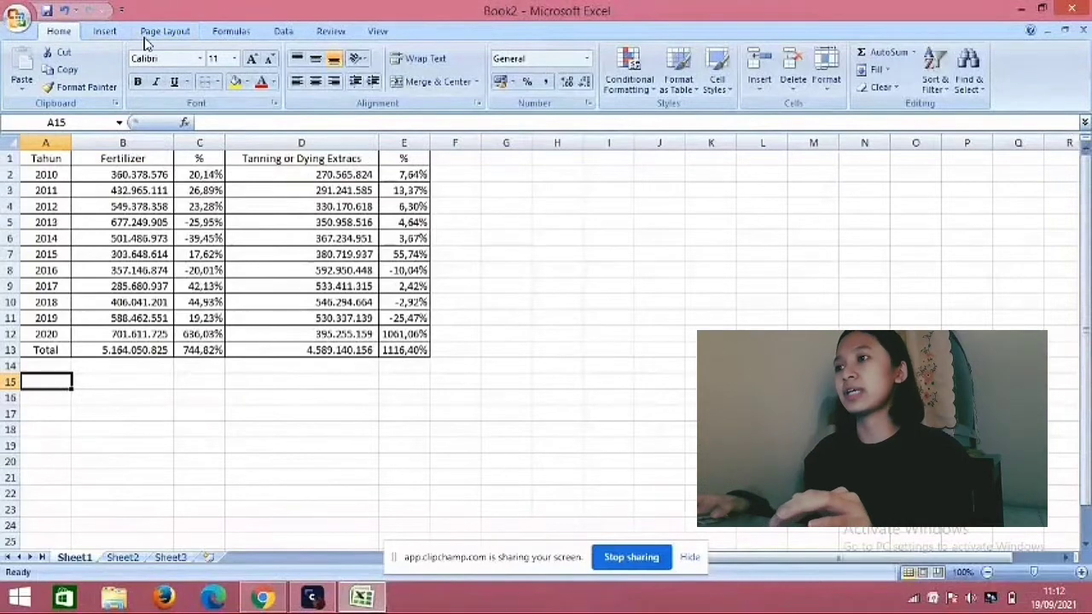
- Insert a 2-D line chart and set its data range to A1:E12 on Sheet1
left_click(112, 33)
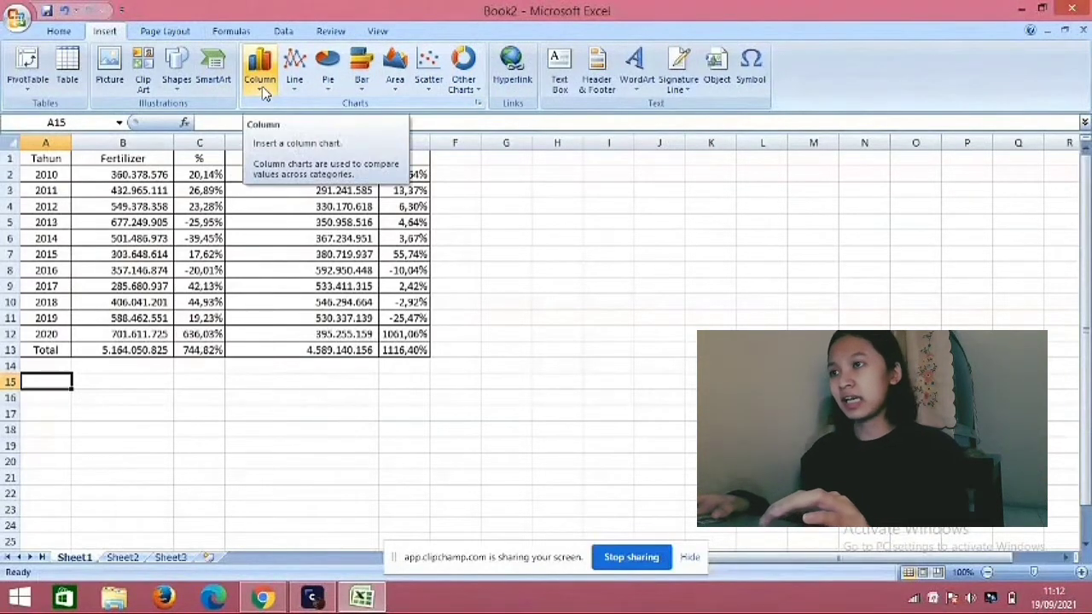
left_click(295, 79)
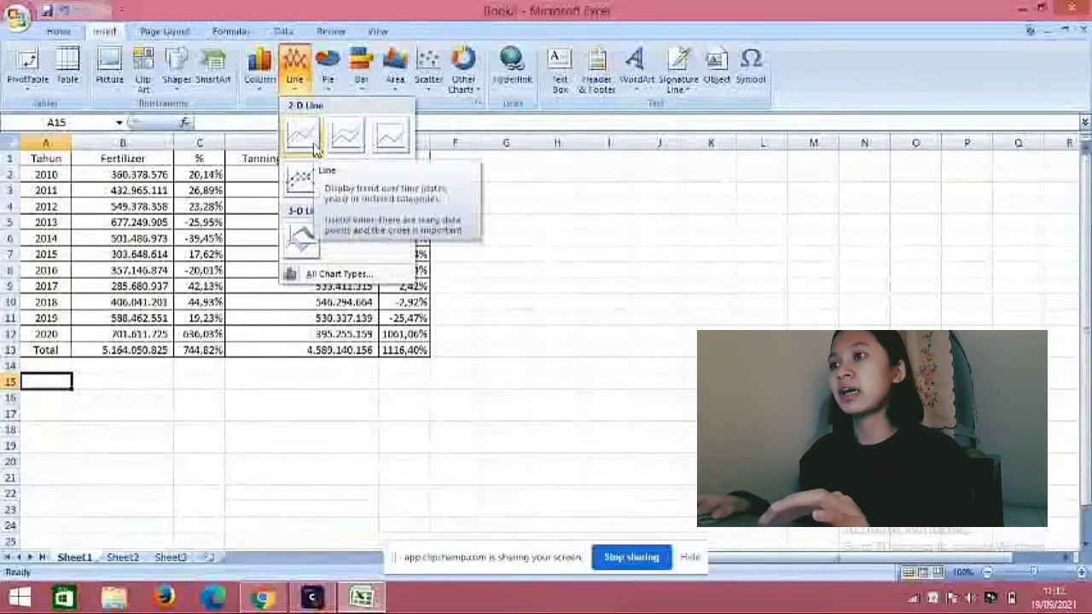
left_click(305, 138)
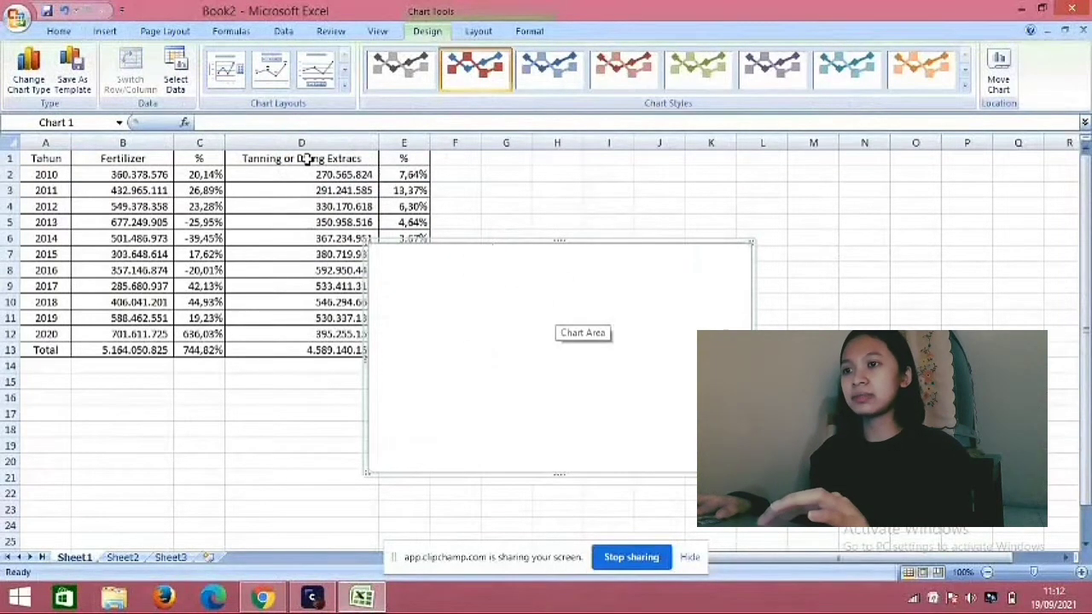
left_click(180, 88)
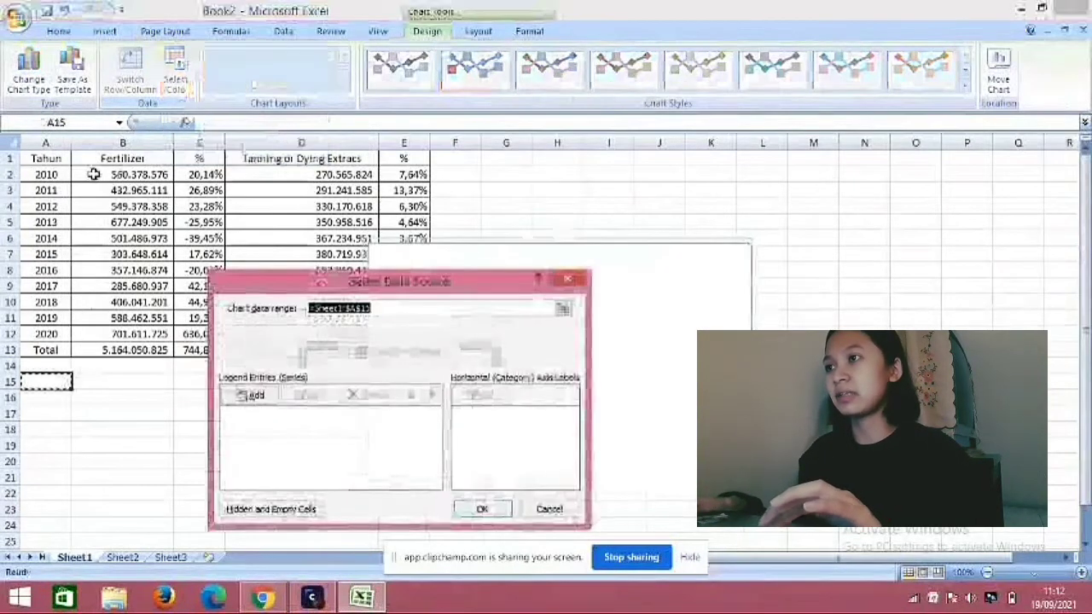
left_click_drag(48, 160, 391, 330)
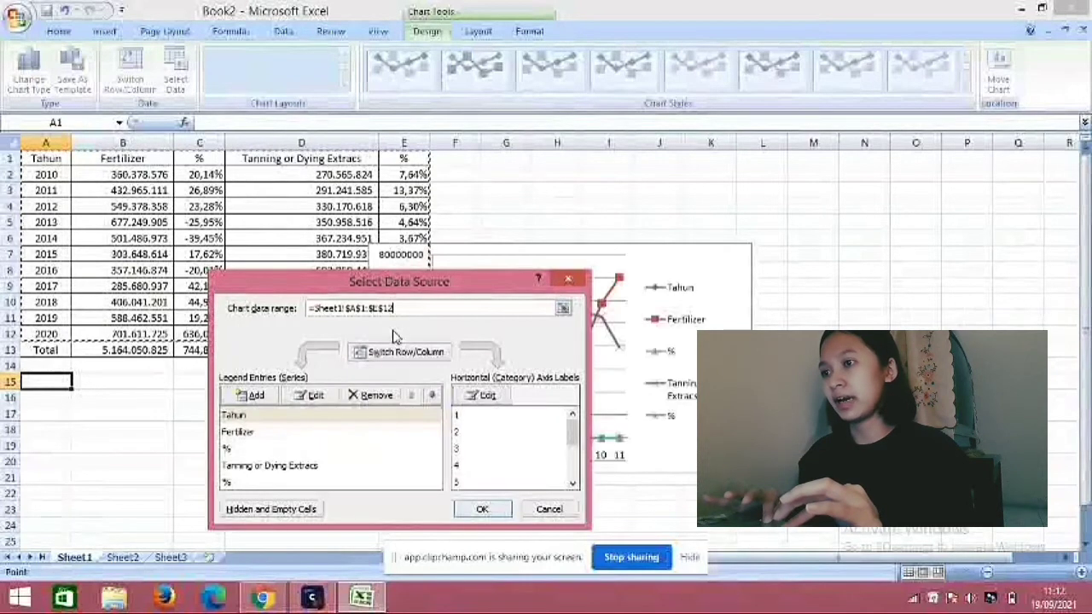
left_click(483, 508)
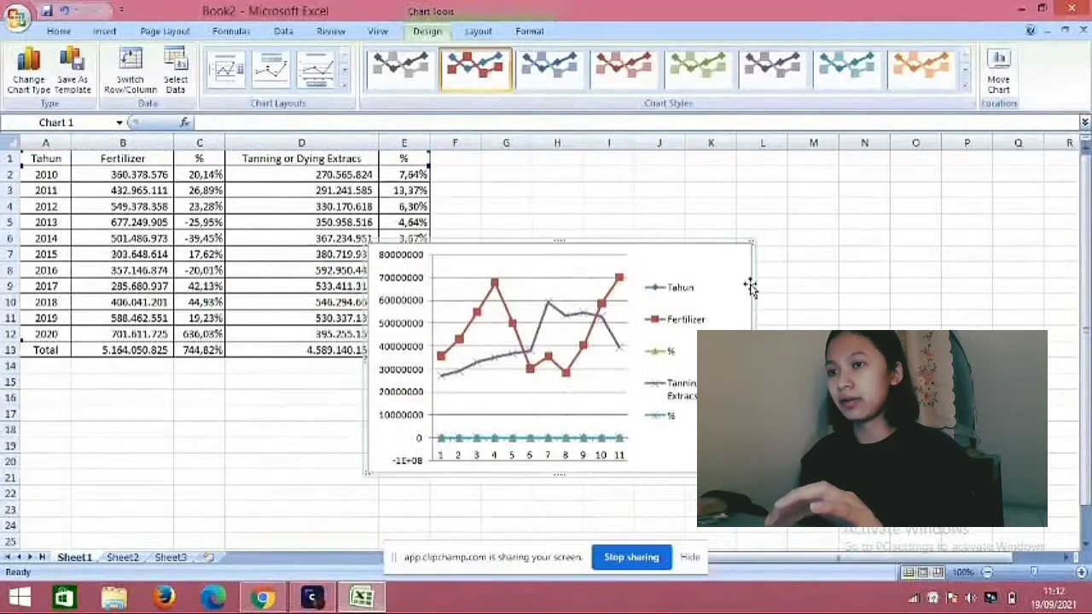
- Enlarge the line chart and place it below the table, with its upper edge at about row 15
left_click_drag(753, 243, 851, 171)
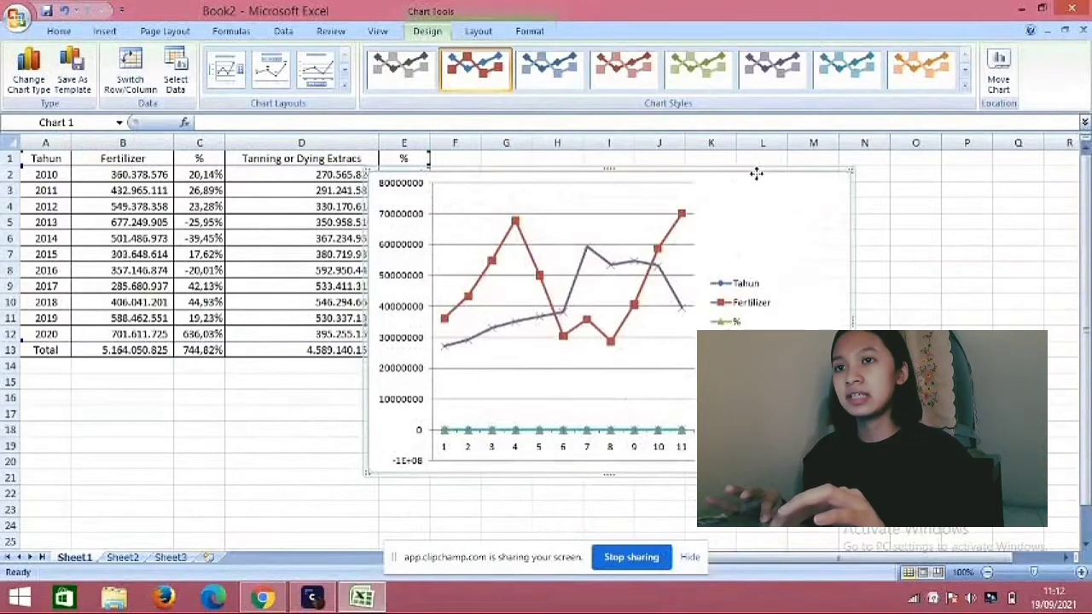
left_click_drag(756, 173, 411, 378)
left_click_drag(1085, 158, 1085, 209)
left_click(609, 365)
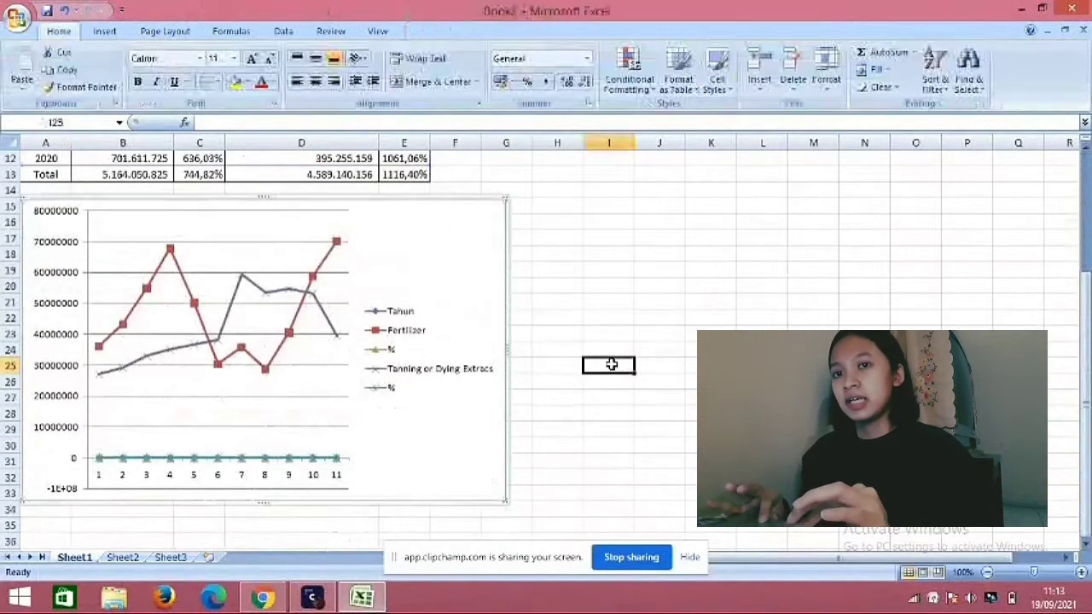
- Apply the green chart style to the line chart
left_click(440, 244)
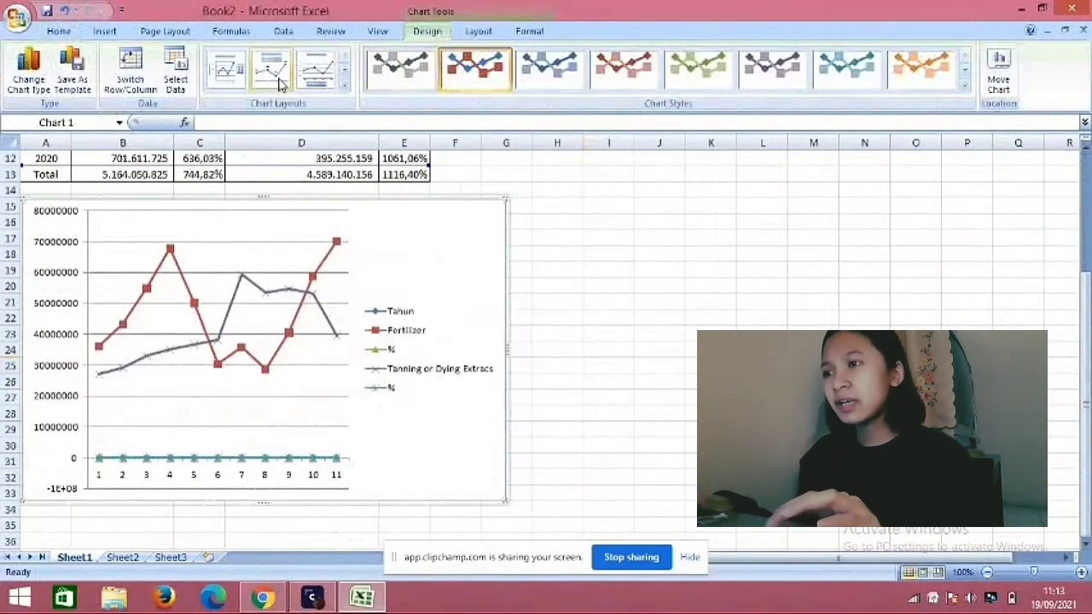
left_click(967, 88)
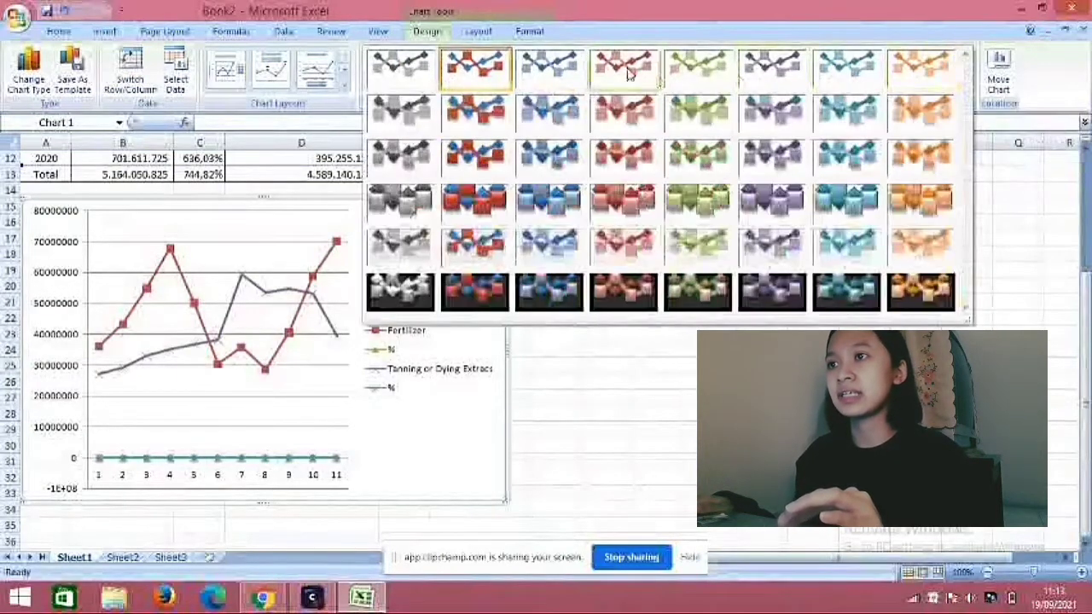
left_click(708, 76)
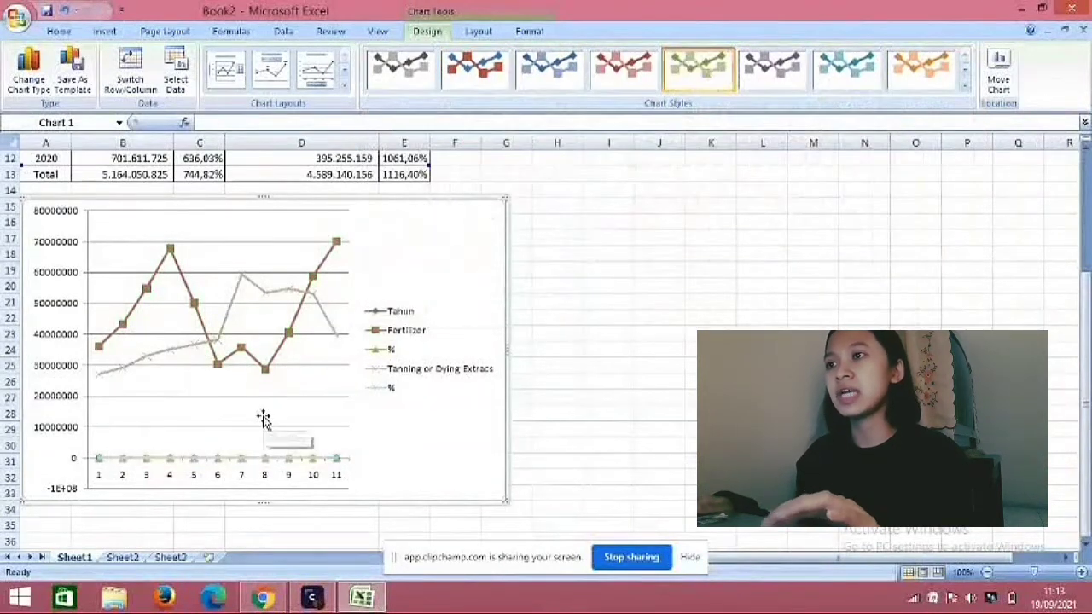
- Change the chart to a clustered column type and apply the multicoloured chart style
left_click(42, 95)
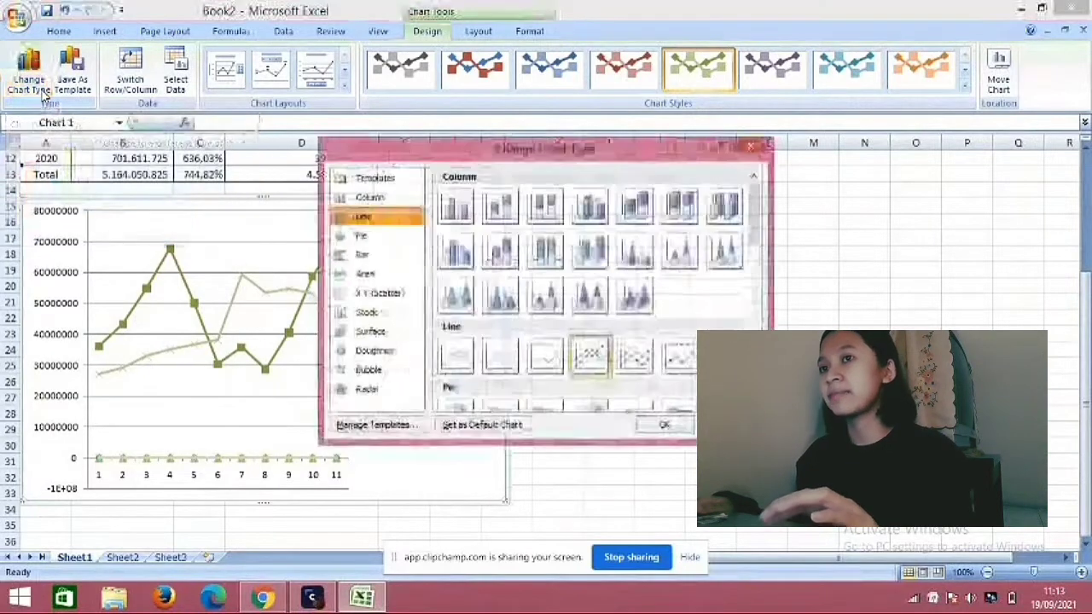
double_click(458, 217)
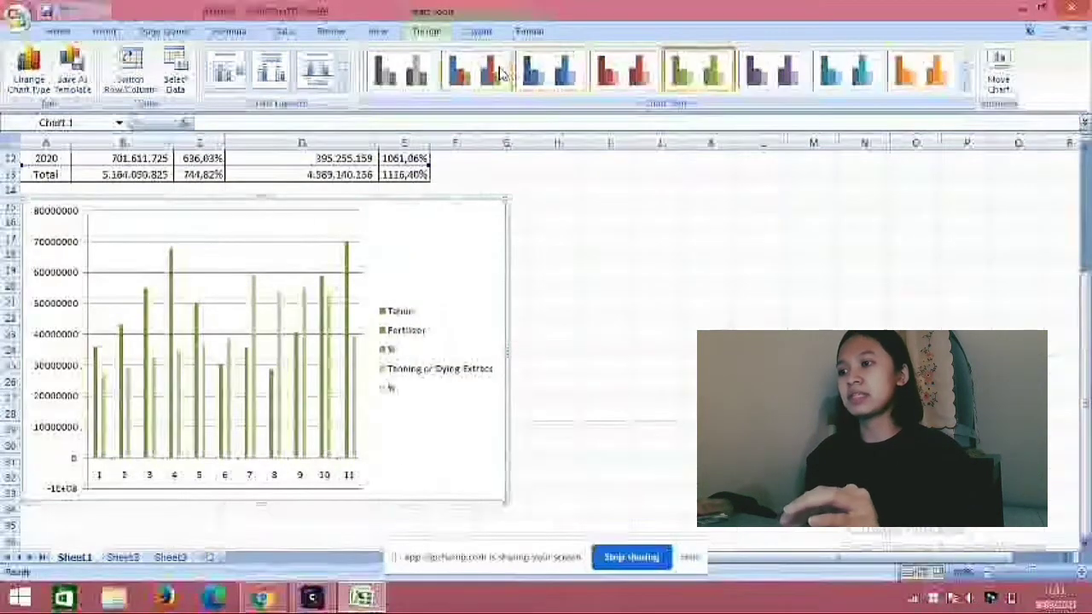
left_click(499, 73)
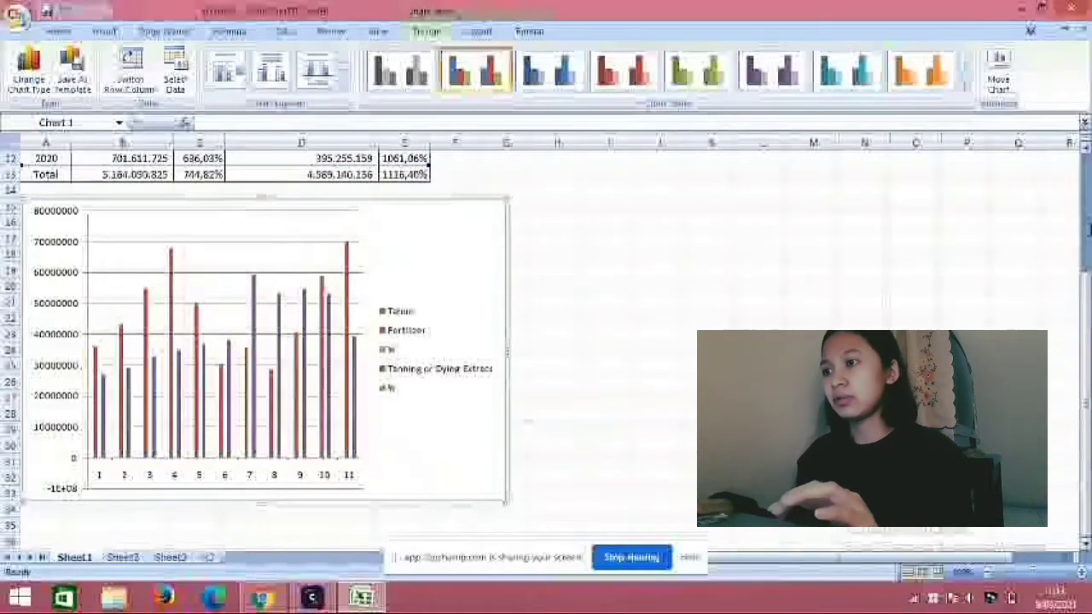
mouse_move(1085, 264)
left_mouse_down()
mouse_move(1085, 217)
mouse_move(1085, 256)
left_mouse_up()
left_click(648, 412)
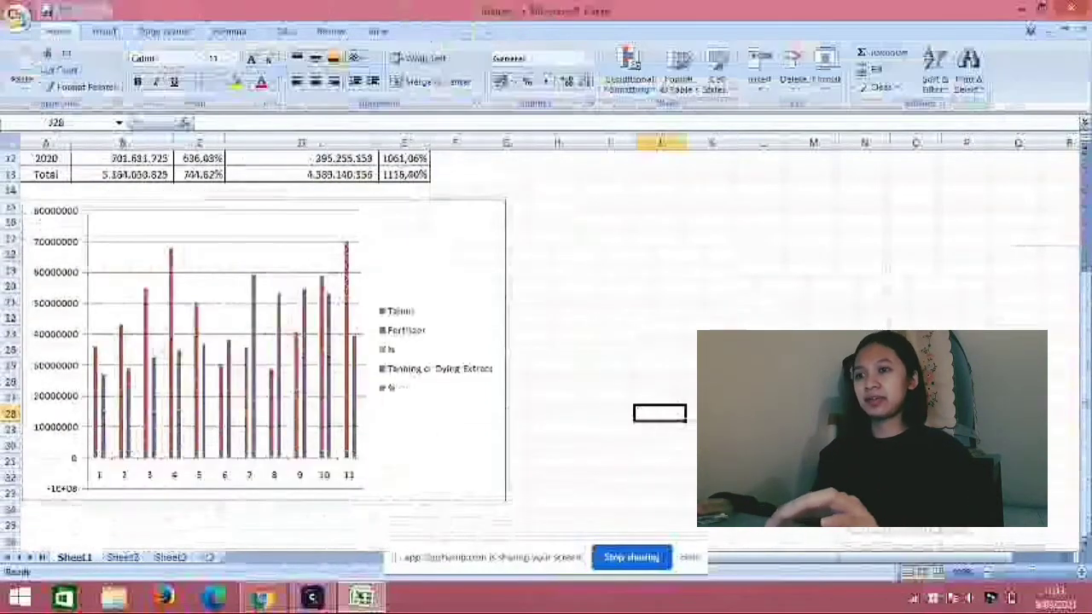
- Review the bordered table from 2010 to the totals together with the column chart below it
scroll(648, 412, "up", 2)
left_click_drag(1085, 329, 1085, 181)
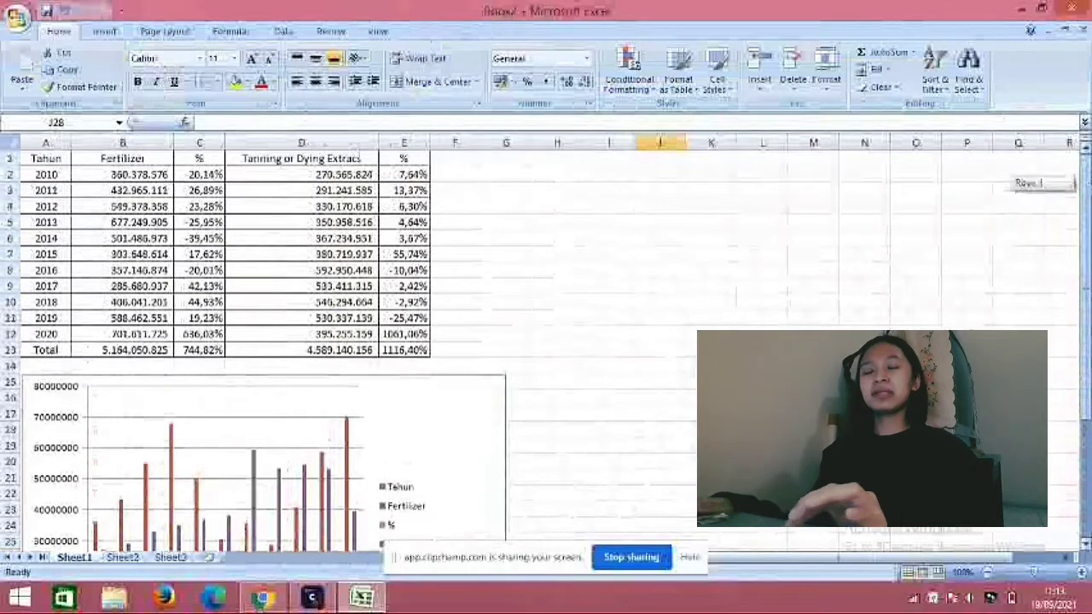
left_click(462, 162)
left_click(468, 185)
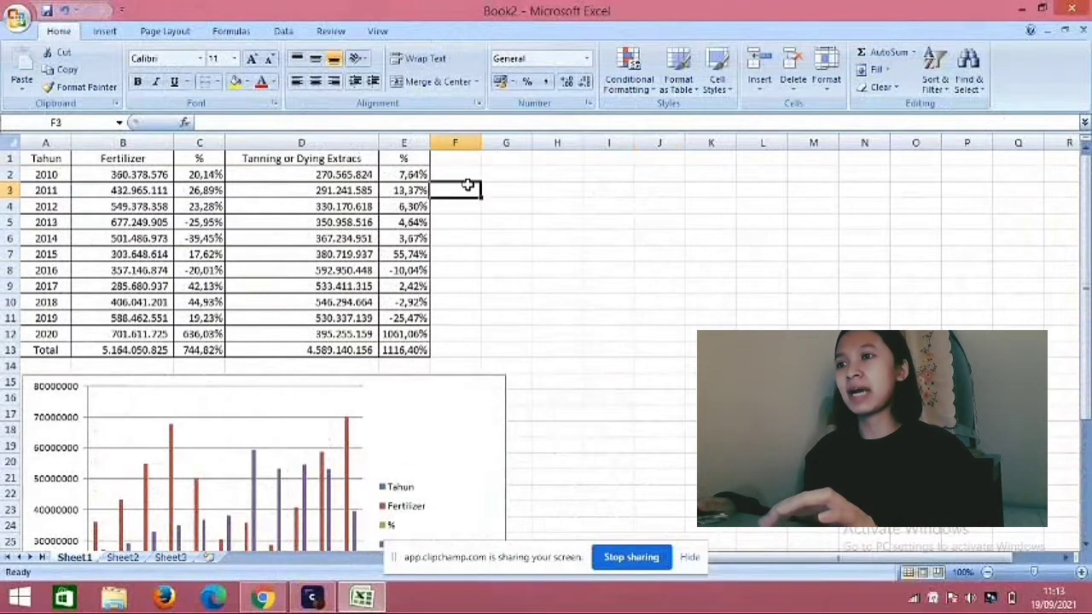
left_click(470, 159)
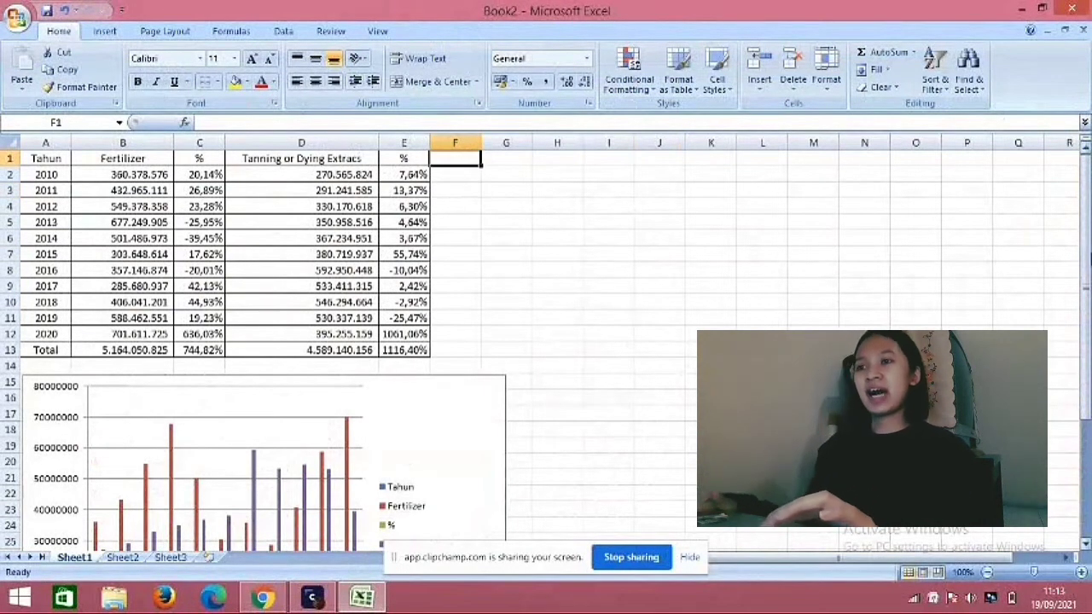
left_click_drag(1085, 150, 1086, 273)
left_click_drag(1086, 481, 1088, 389)
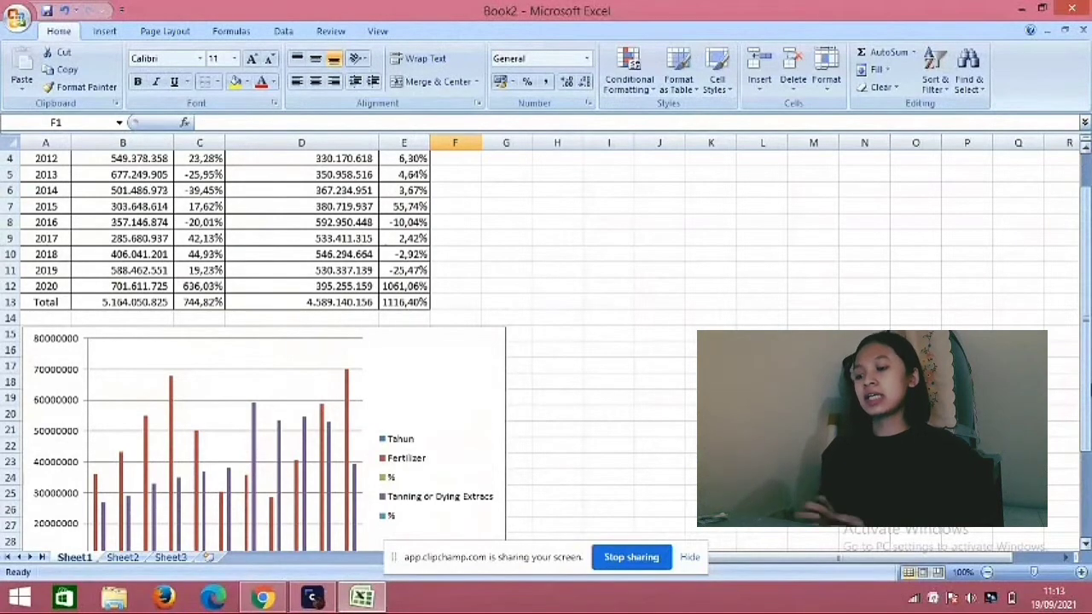
scroll(456, 245, "up", 1)
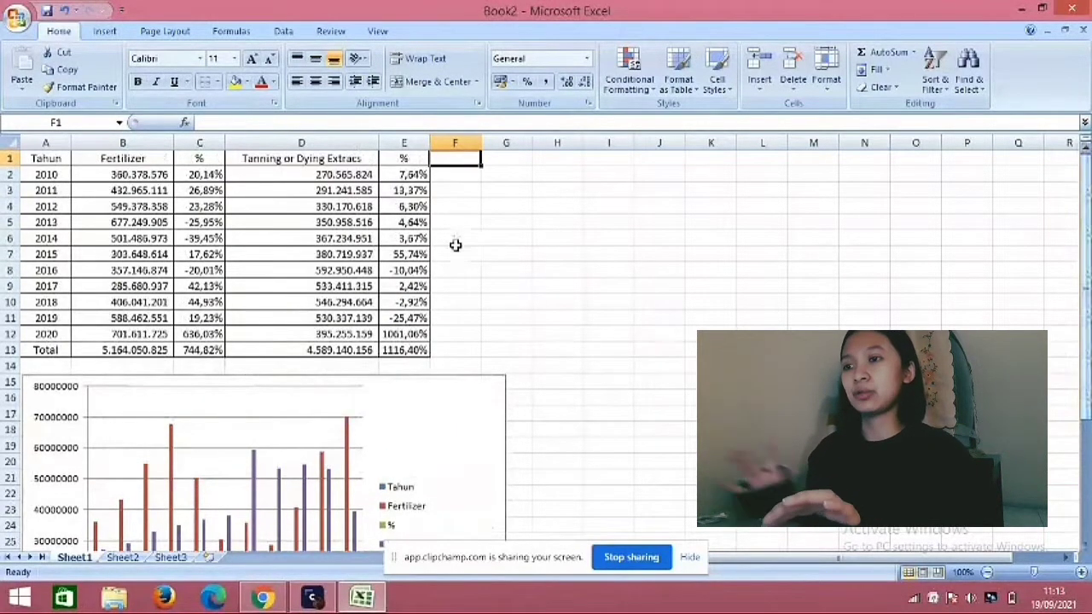
left_click(474, 177)
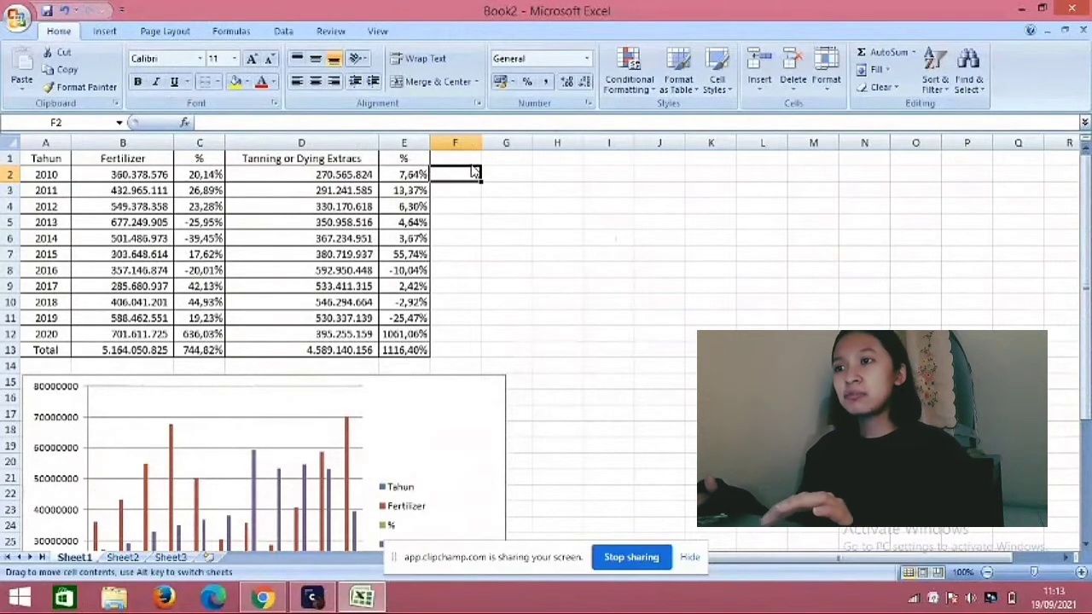